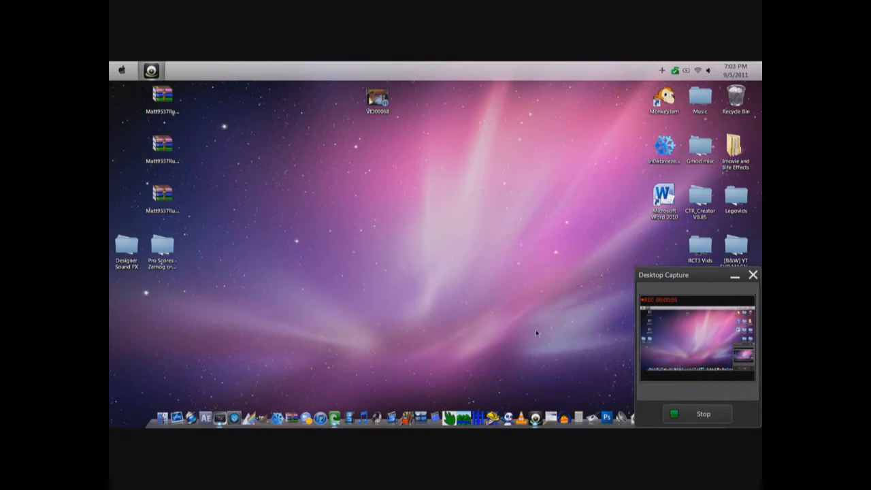
Switch to Vegas Pro and import the VID00068 video from the Desktop into the project media
left_click(735, 277)
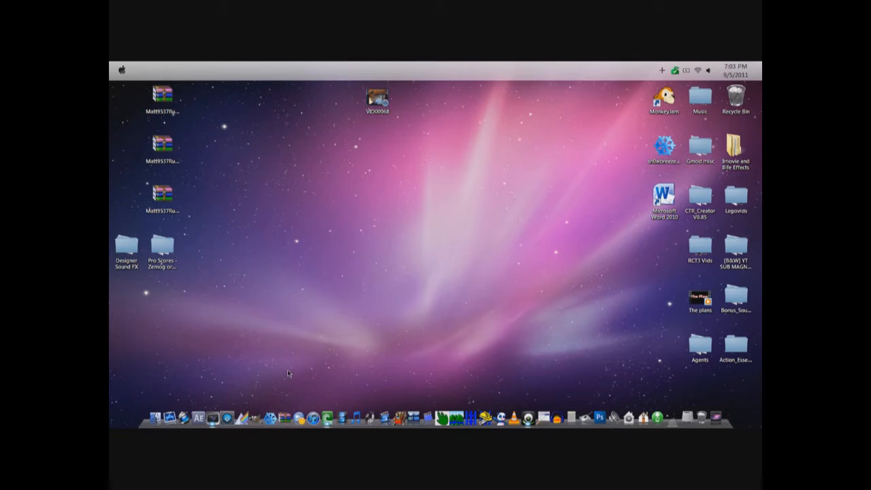
left_click(211, 419)
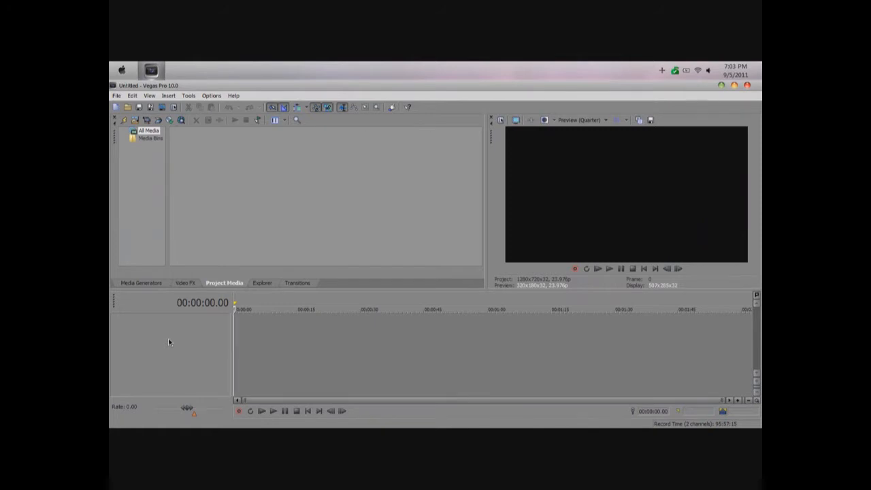
left_click(117, 119)
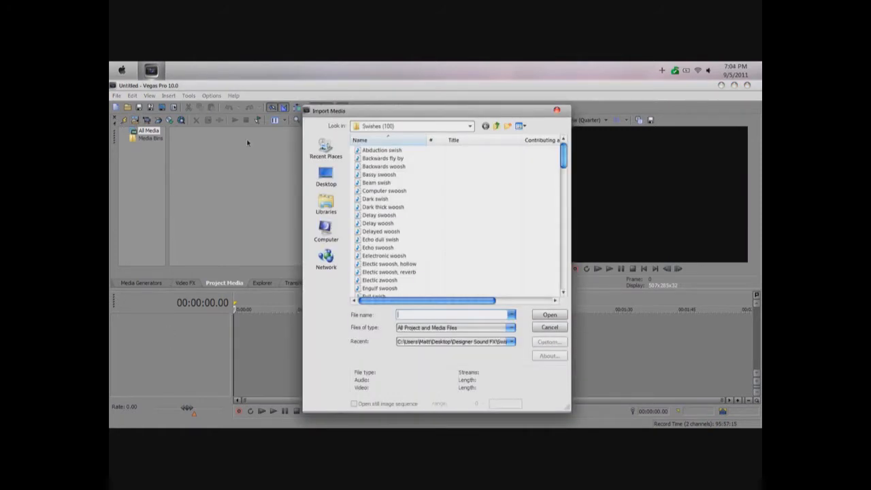
left_click(328, 176)
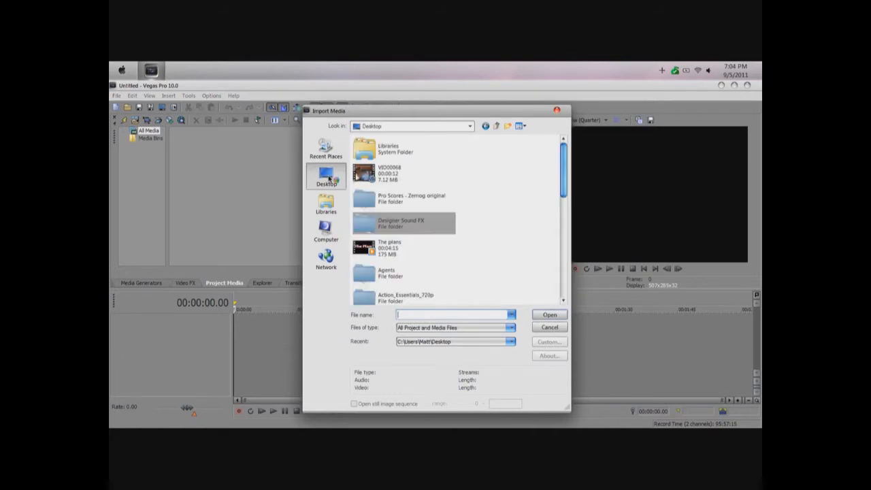
double_click(417, 176)
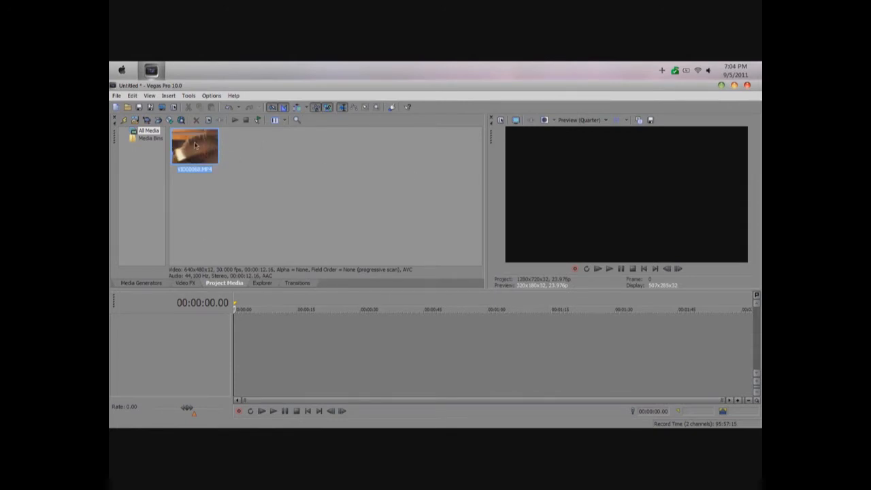
Place the VID00068 clip at the start of the timeline and play it back
left_click_drag(193, 152, 233, 331)
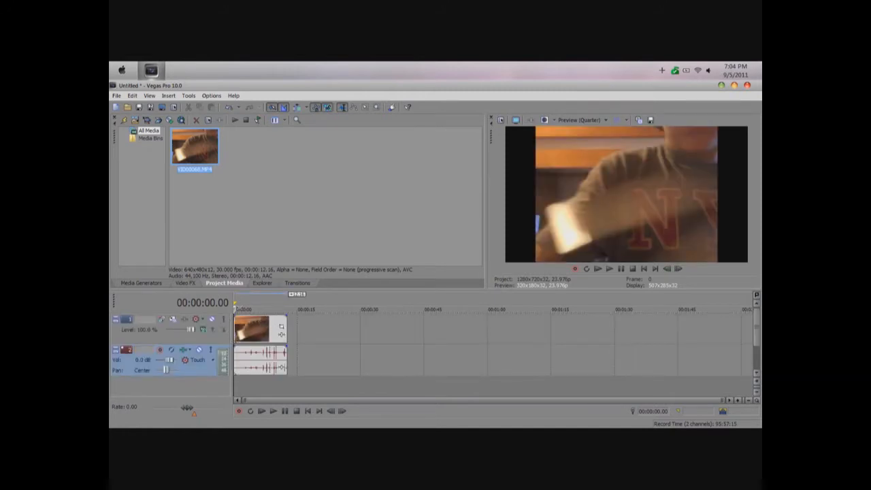
left_click(273, 411)
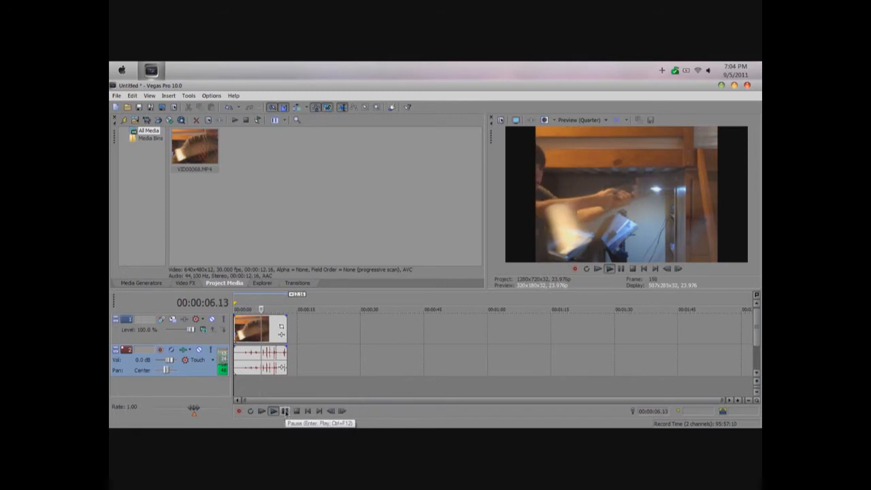
left_click(285, 413)
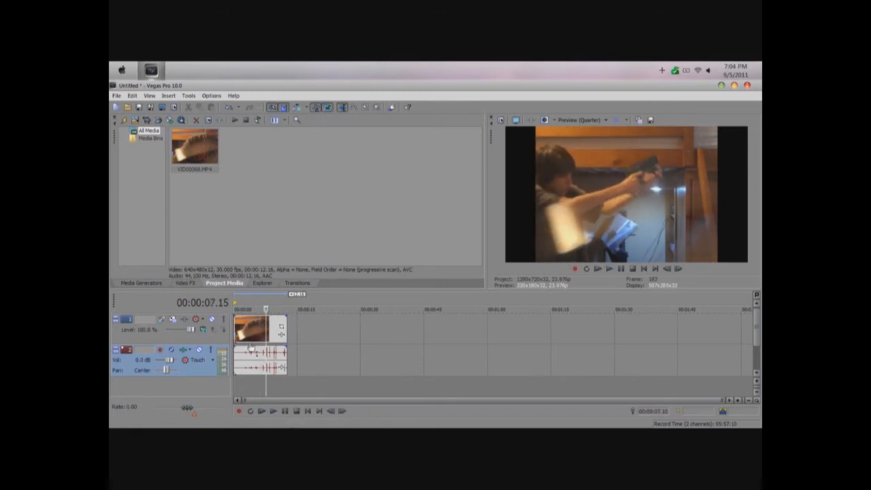
Trim the beginning of the clip's video and audio to 00:00:02.20
left_click(246, 308)
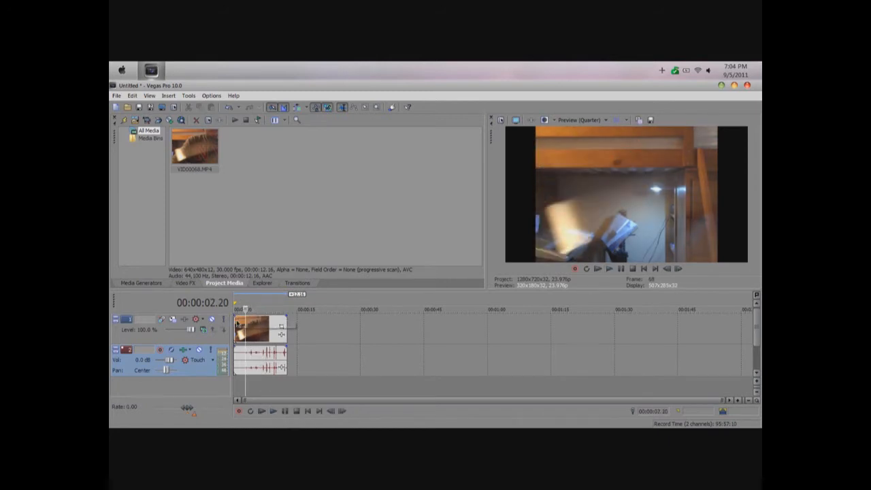
left_click(238, 323)
left_click_drag(240, 326, 247, 329)
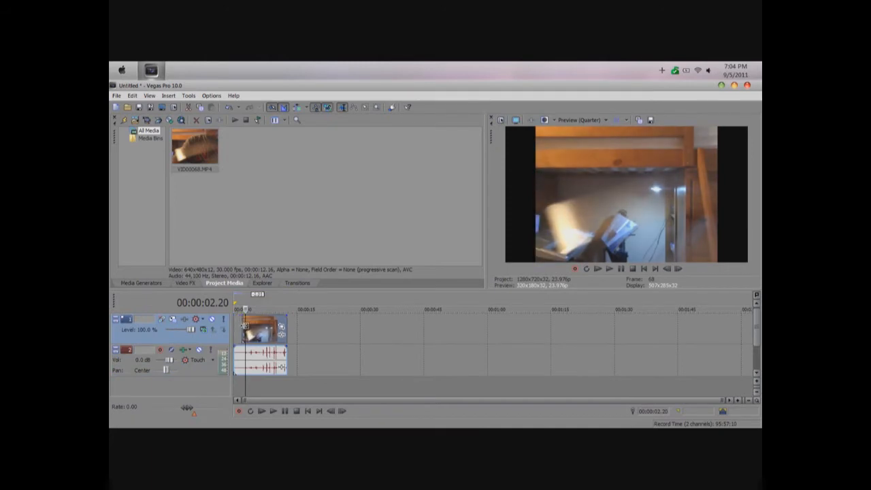
left_click_drag(239, 350, 246, 351)
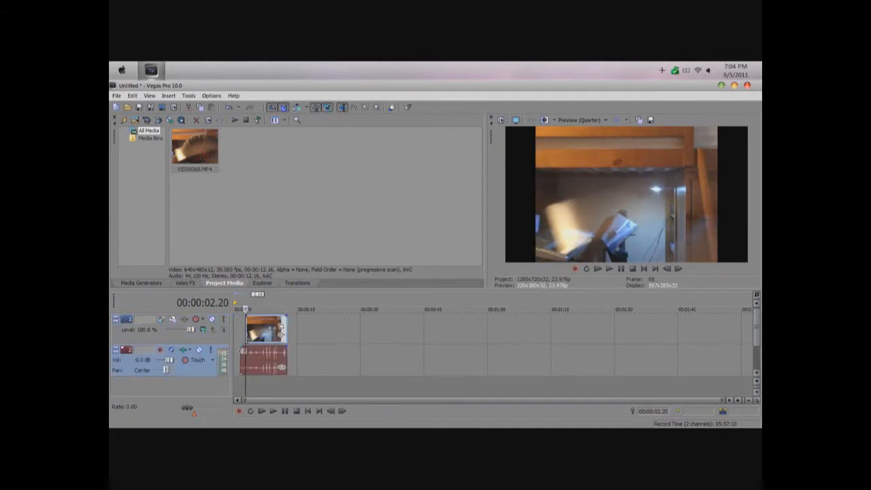
Play back the trimmed clip and move its video and audio to the start of the timeline
left_click(272, 411)
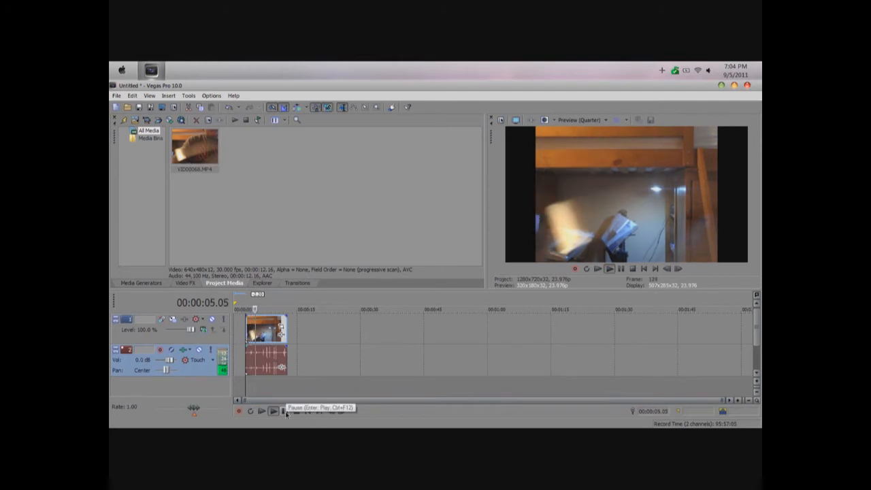
left_click(285, 411)
left_click_drag(248, 329, 239, 358)
left_click(239, 359)
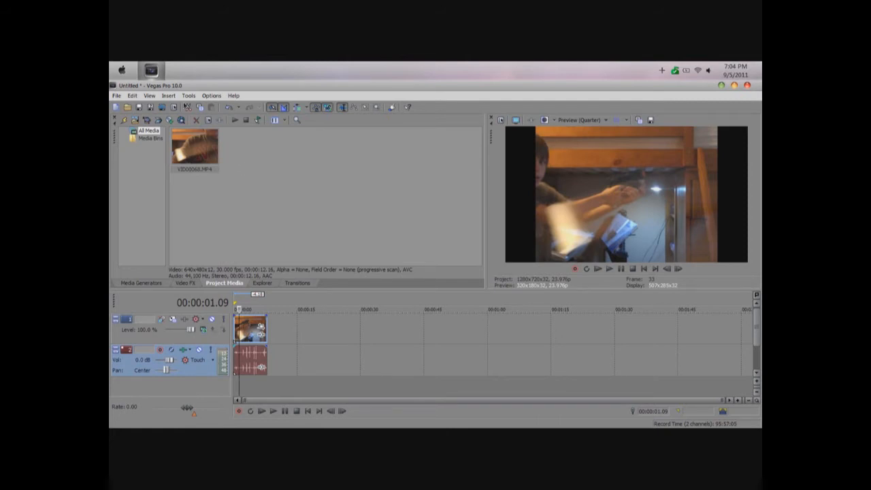
Import Muzzle_Flash_01 from the 11. Muzzle_Flashes folder inside Action_Essentials_720p on the Desktop
left_click(116, 95)
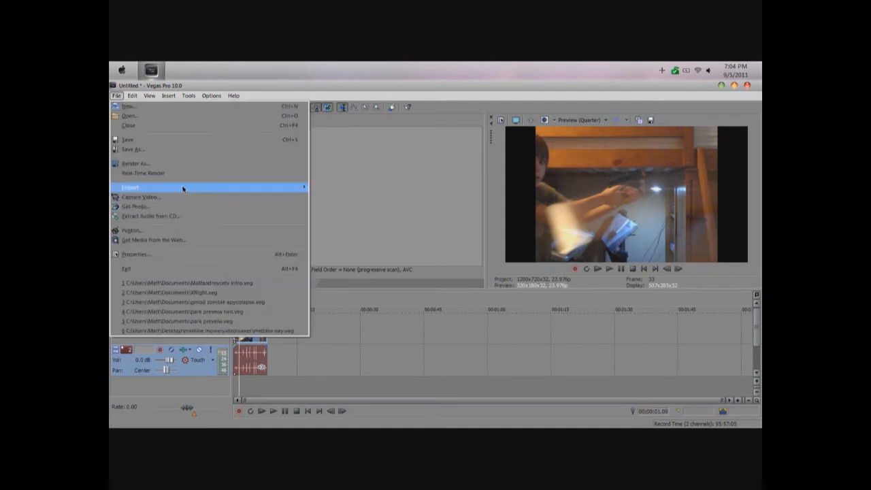
mouse_move(183, 188)
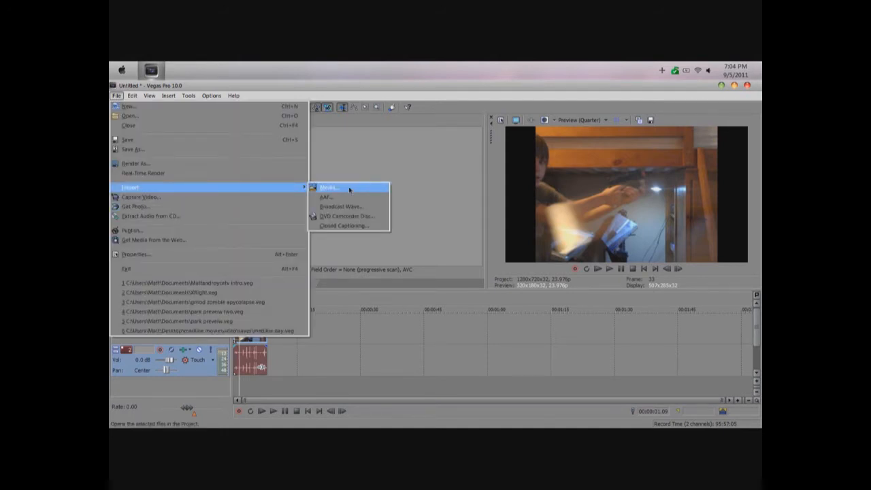
left_click(349, 189)
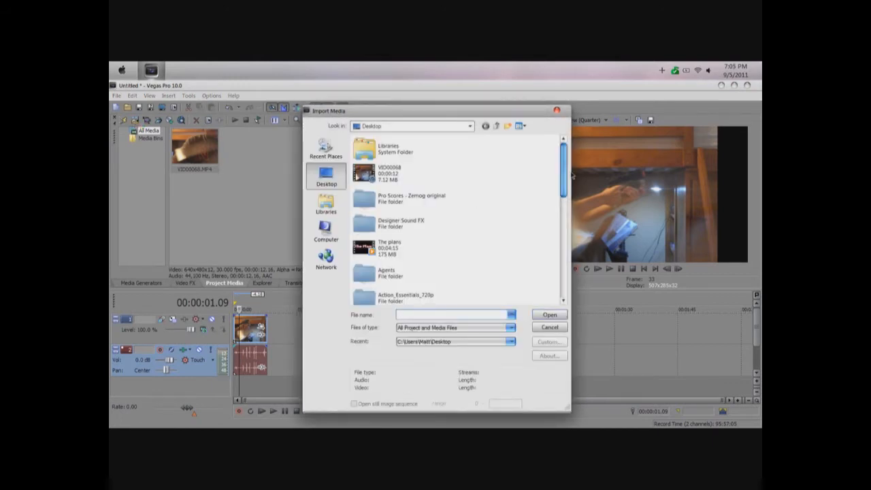
scroll(566, 185, "down", 2)
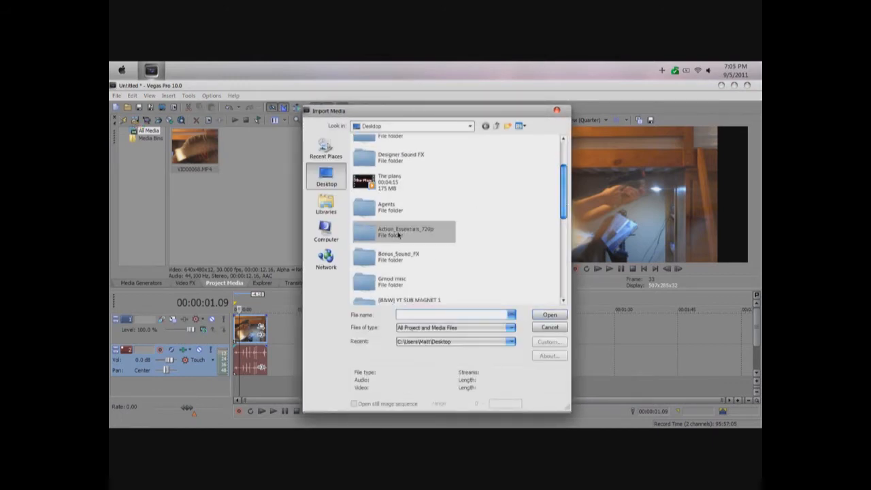
double_click(394, 233)
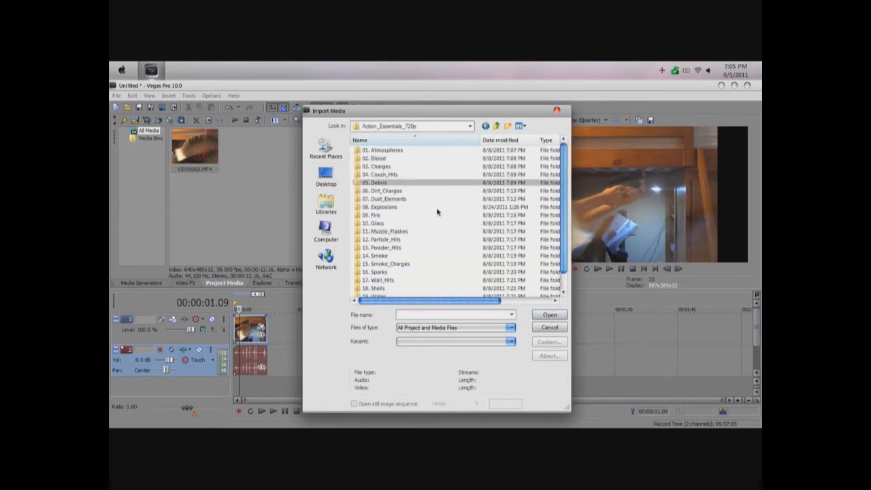
double_click(435, 234)
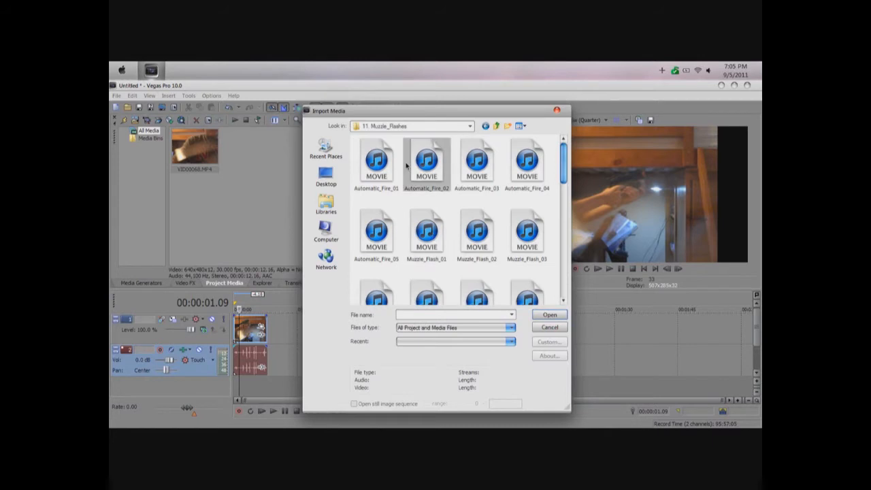
scroll(500, 218, "down", 3)
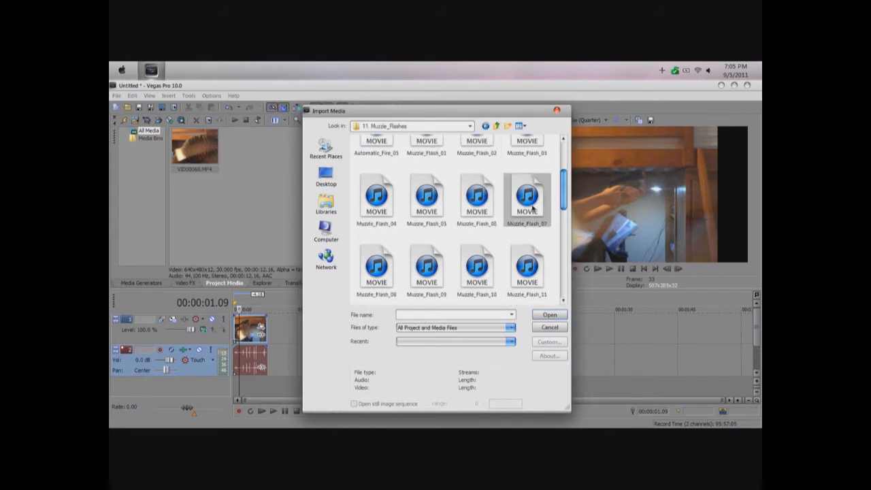
scroll(523, 214, "up", 3)
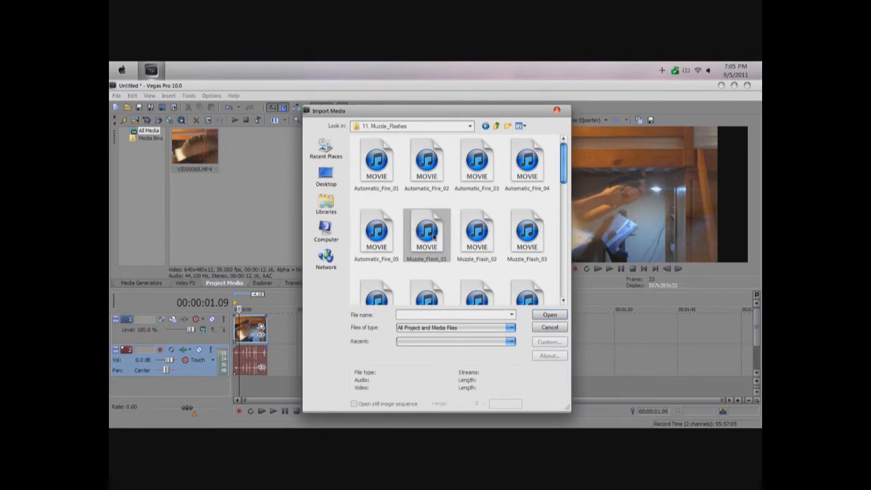
double_click(427, 235)
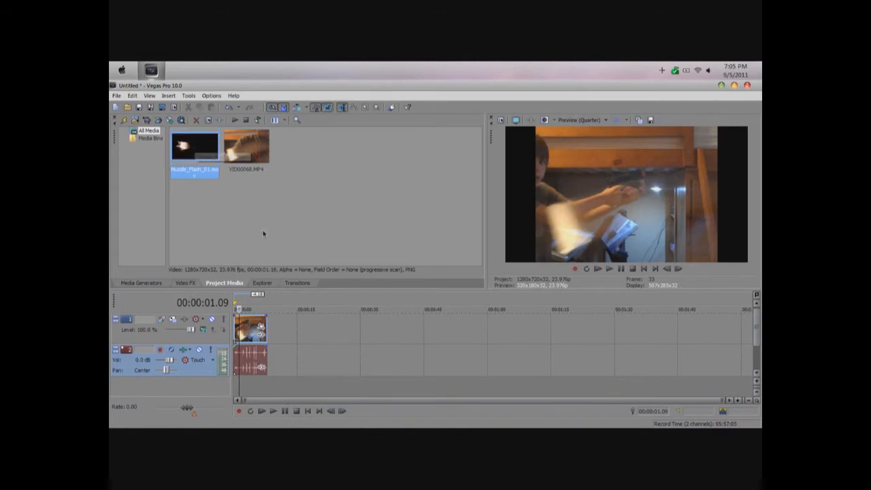
left_click_drag(238, 310, 238, 323)
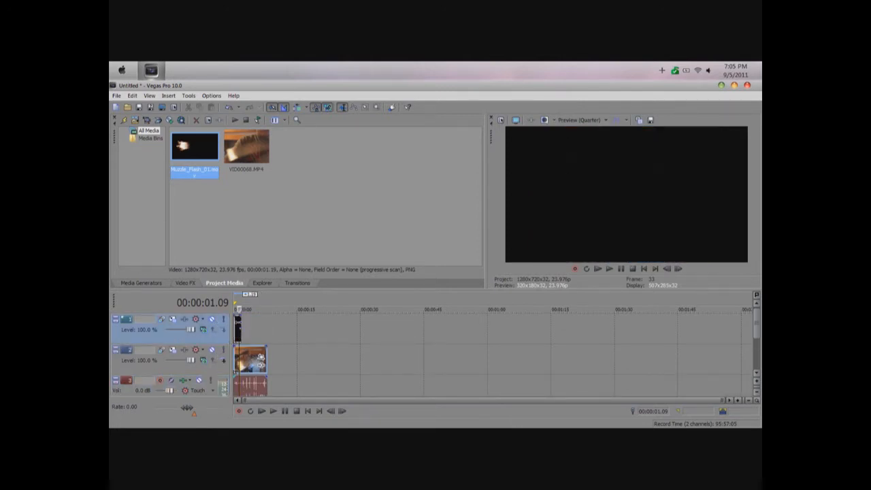
left_click(133, 95)
left_click(164, 107)
Place the Muzzle_Flash_01 clip at the start of a new video track above the VID00068 footage
left_click_drag(187, 141, 238, 310)
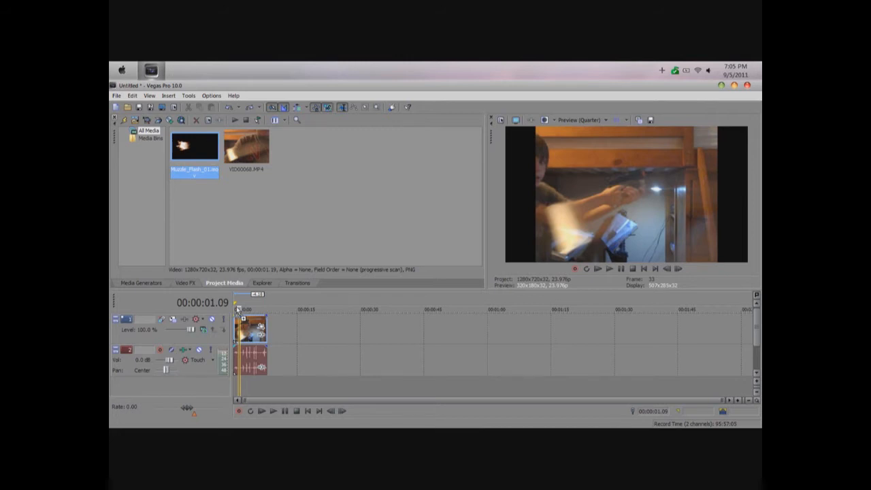
left_click_drag(239, 310, 238, 318)
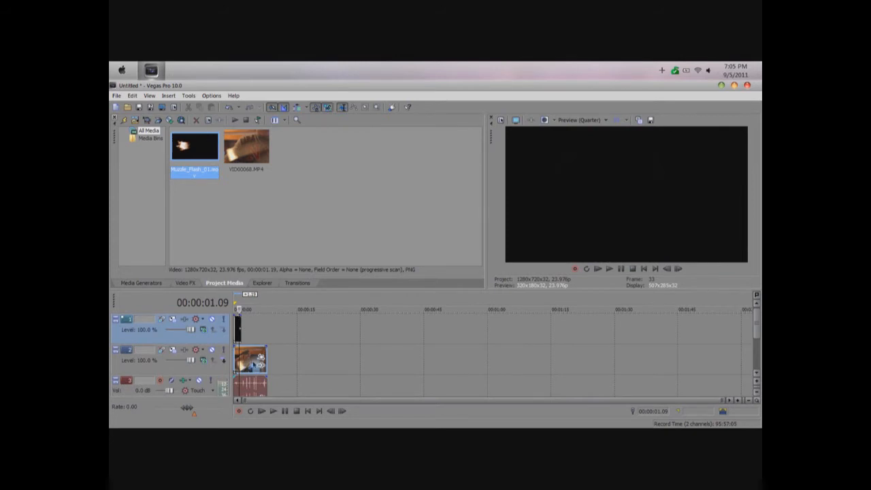
Step frame by frame to the gunshot at 00:00:02.05 and move the muzzle flash clip to start there
left_click(343, 411)
left_click(342, 411)
left_click(342, 411)
left_click(342, 411)
left_click(342, 411)
left_click(342, 411)
left_click(342, 411)
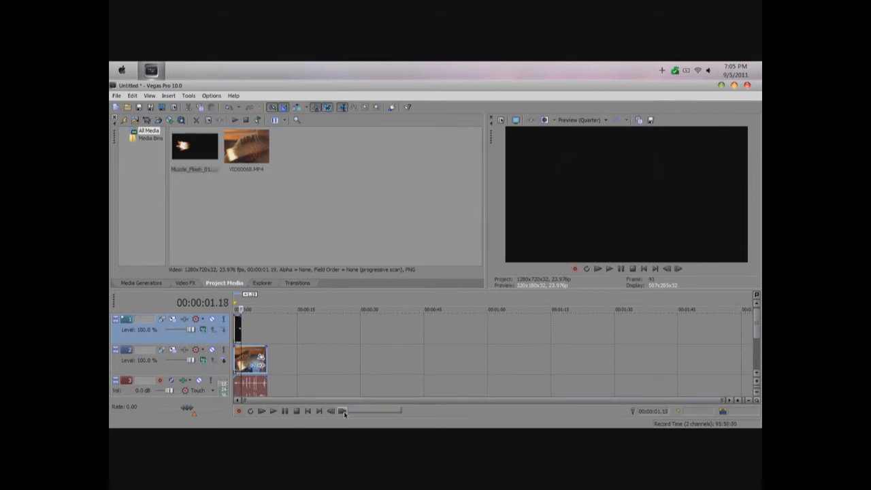
left_click(343, 411)
left_click(343, 411)
double_click(343, 411)
double_click(342, 411)
double_click(342, 411)
double_click(342, 411)
double_click(342, 411)
double_click(343, 411)
double_click(342, 411)
double_click(342, 411)
left_click(342, 412)
left_click(342, 411)
left_click(343, 412)
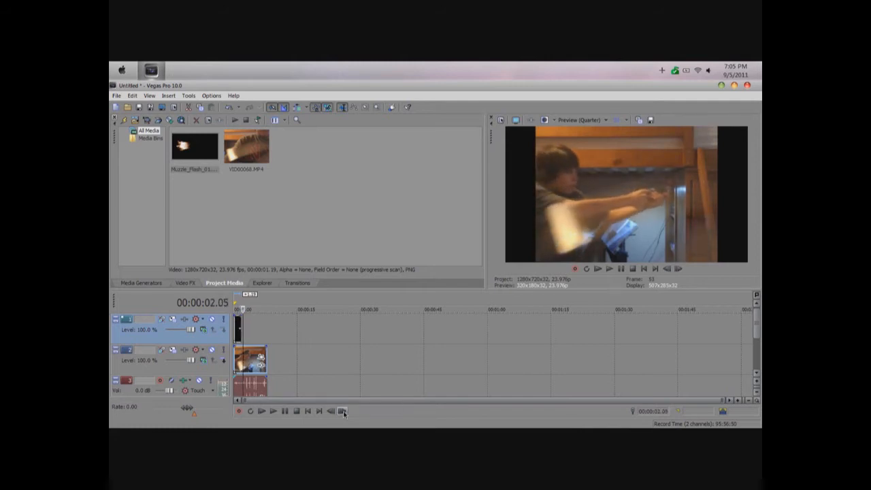
left_click(342, 411)
left_click(342, 411)
left_click(333, 412)
left_click(333, 411)
left_click_drag(237, 327, 247, 330)
Play the timeline around the muzzle flash clip to check its timing
left_click(247, 327)
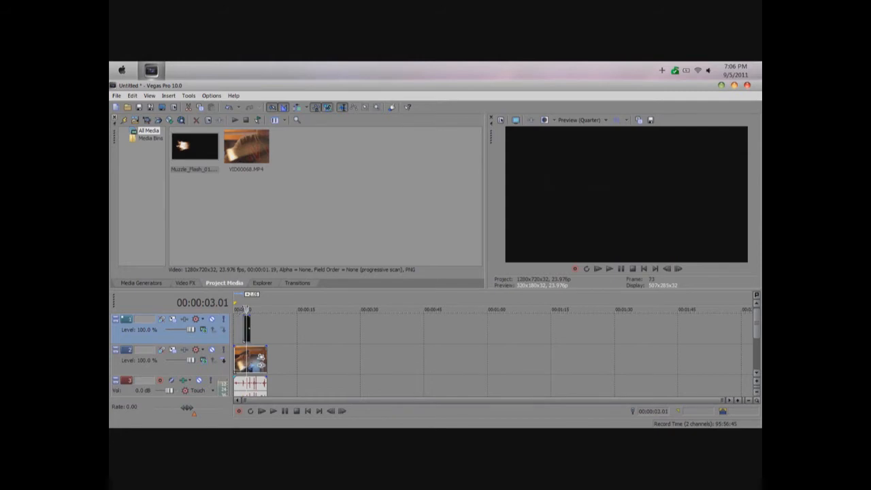
left_click(245, 320)
left_click(241, 308)
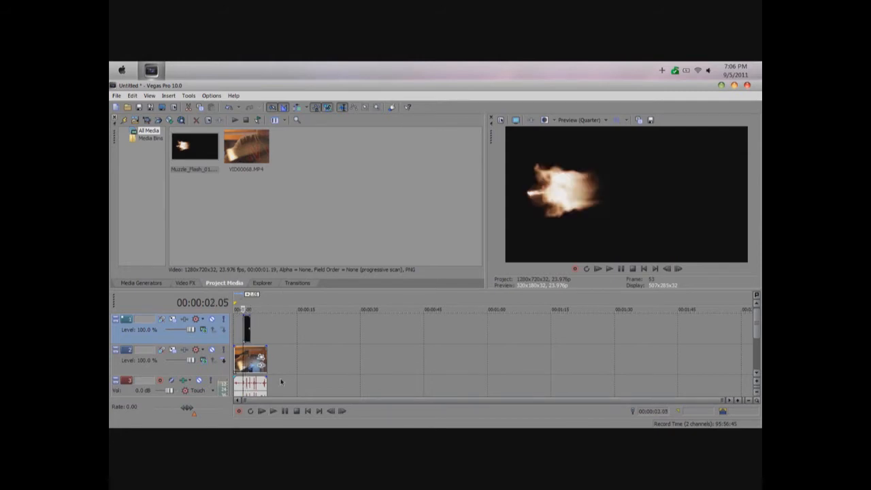
left_click(261, 411)
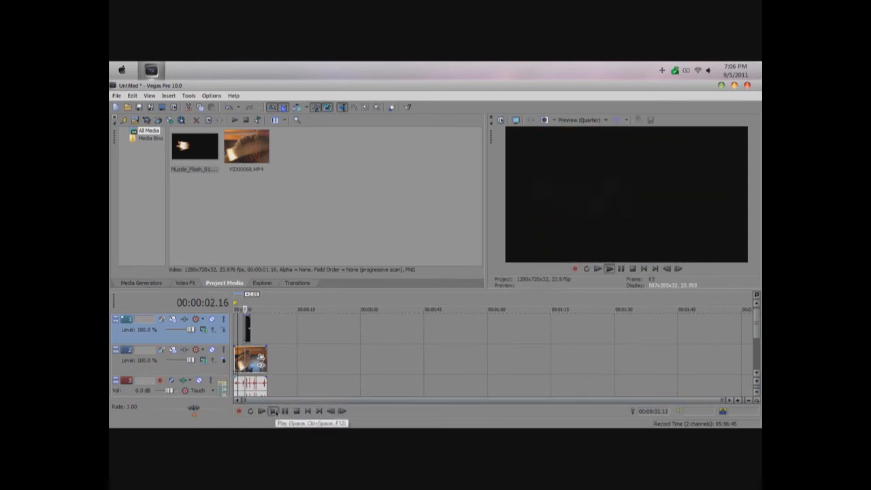
left_click(286, 412)
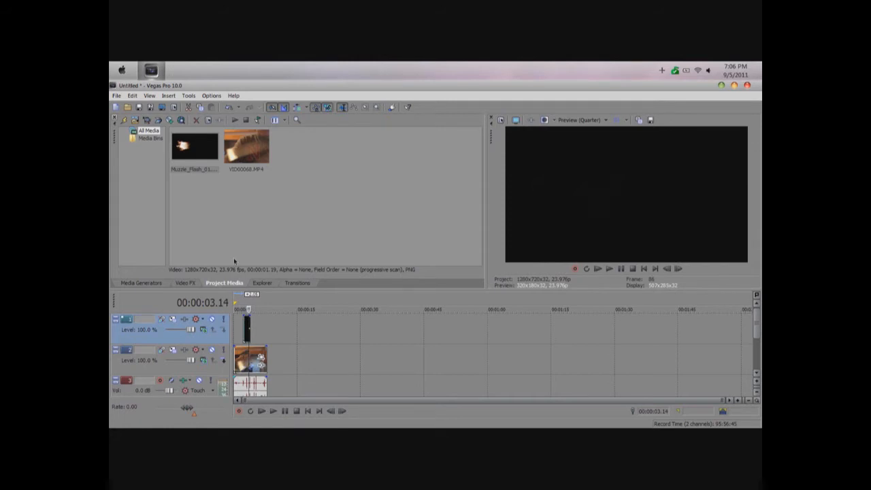
Apply the Chroma Keyer effect with the Pure Green Screen preset to Muzzle_Flash_01 and move its settings window clear of the preview
left_click(194, 283)
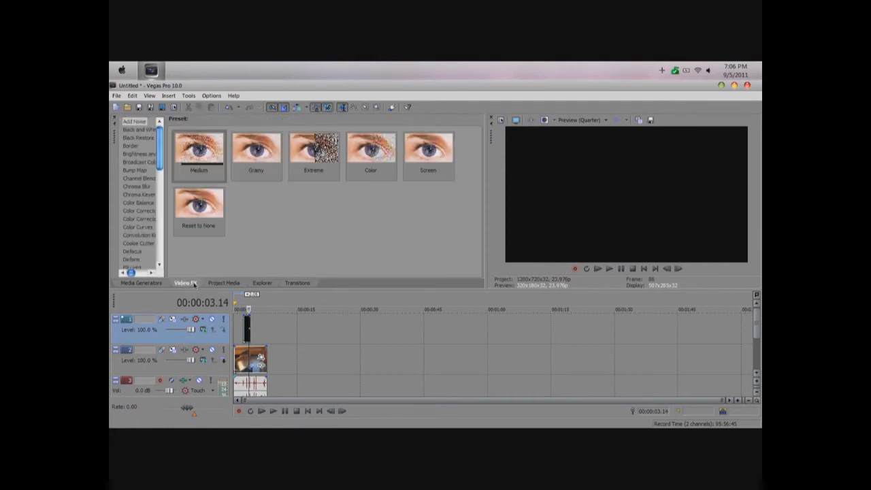
left_click(147, 195)
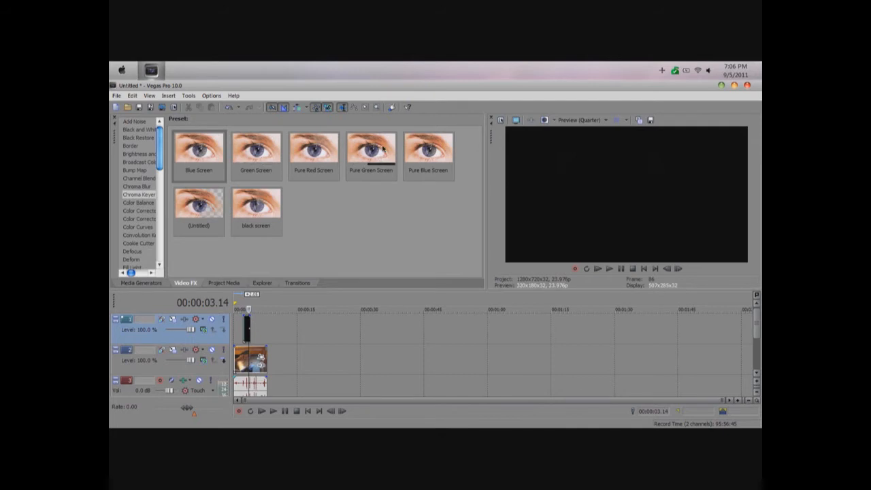
left_click_drag(383, 148, 248, 325)
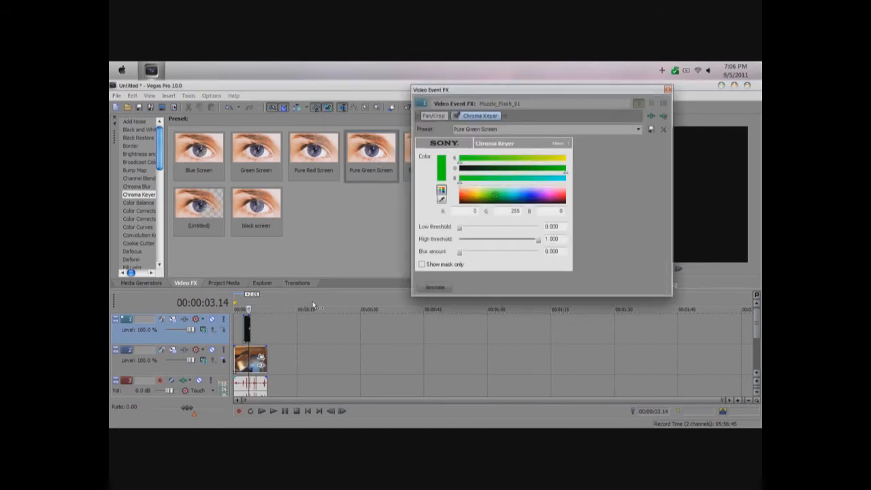
left_click_drag(548, 91, 516, 273)
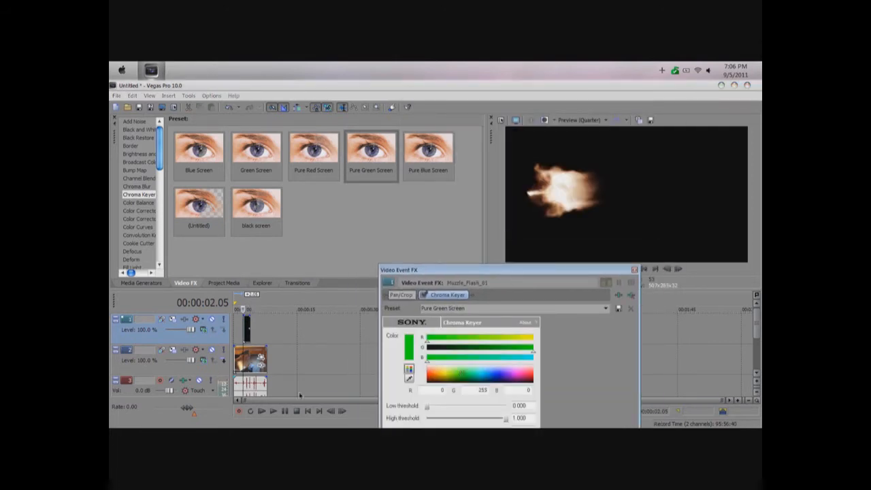
Play the flash clip briefly, and sample its black background from the preview as the Chroma Keyer colour
left_click(273, 412)
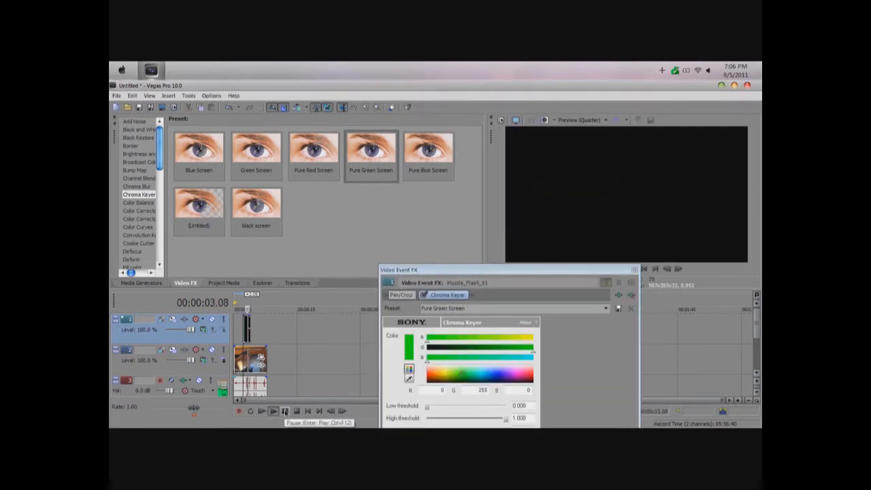
key("space")
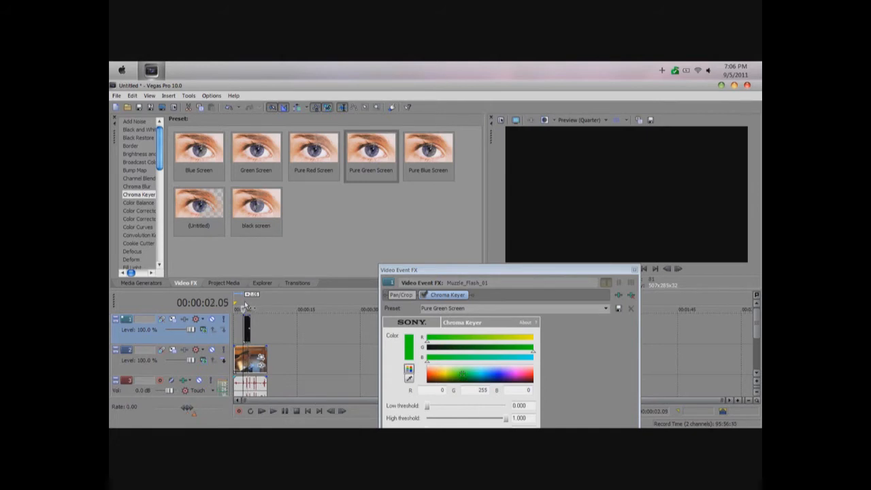
left_click_drag(508, 271, 527, 248)
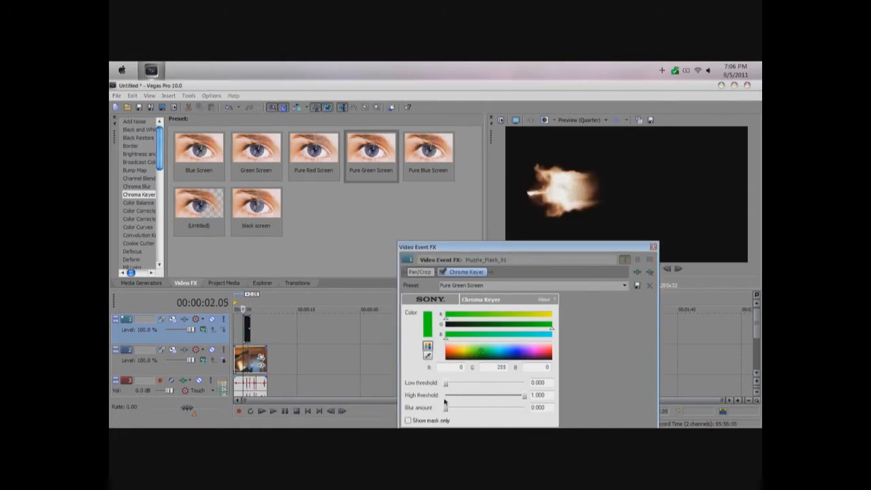
left_click(427, 356)
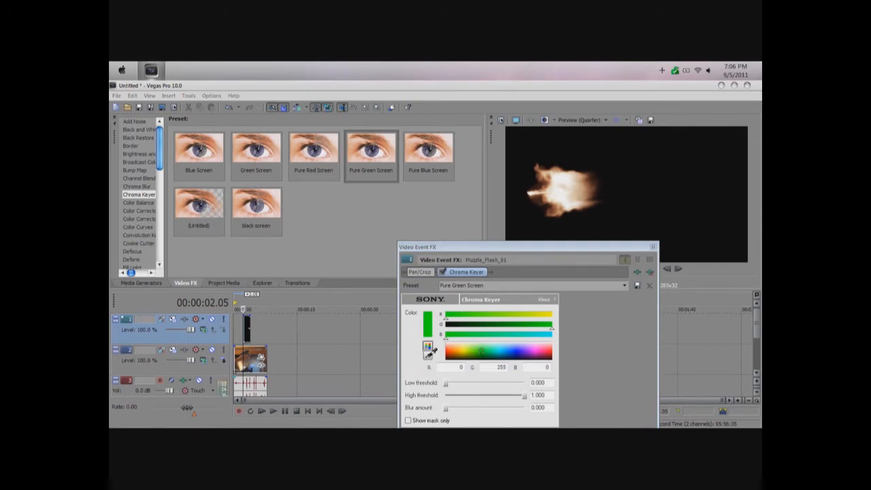
left_click(717, 144)
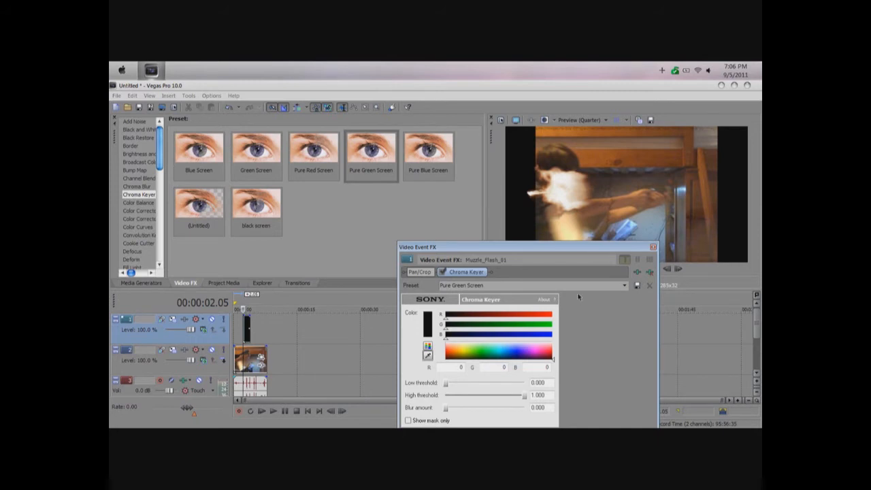
Raise the Chroma Keyer's low threshold to about 0.303, keep the high threshold at 1.000, and close the effect settings
left_click_drag(572, 243, 562, 305)
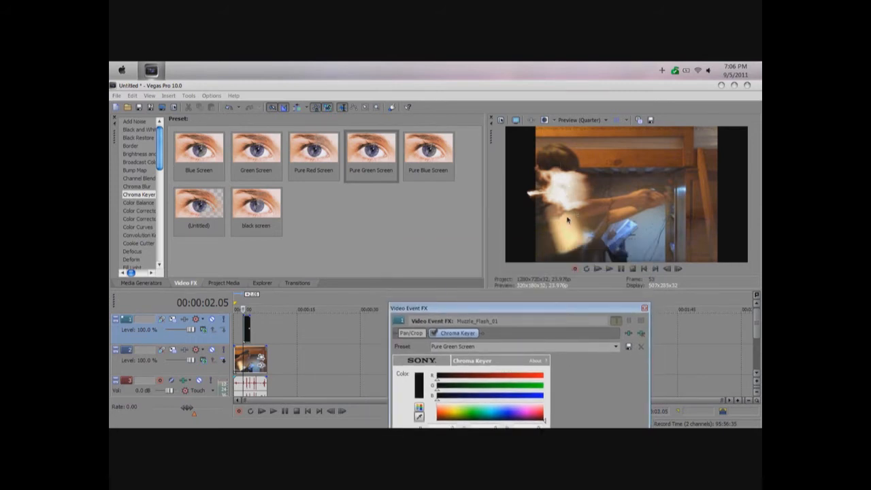
left_click_drag(562, 310, 537, 179)
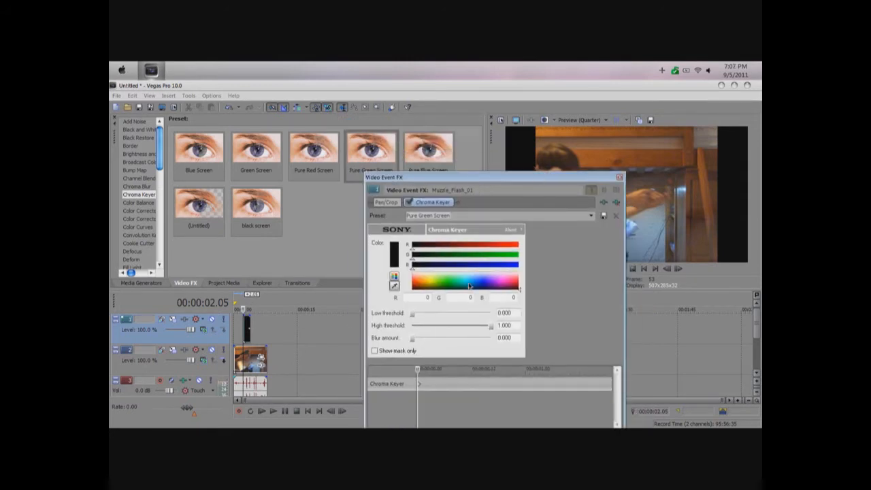
left_click_drag(480, 188, 383, 237)
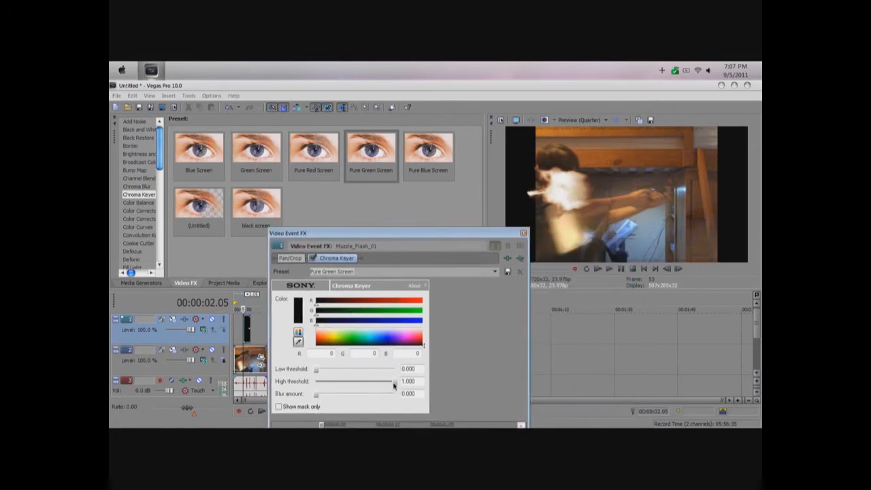
left_click_drag(379, 386, 402, 383)
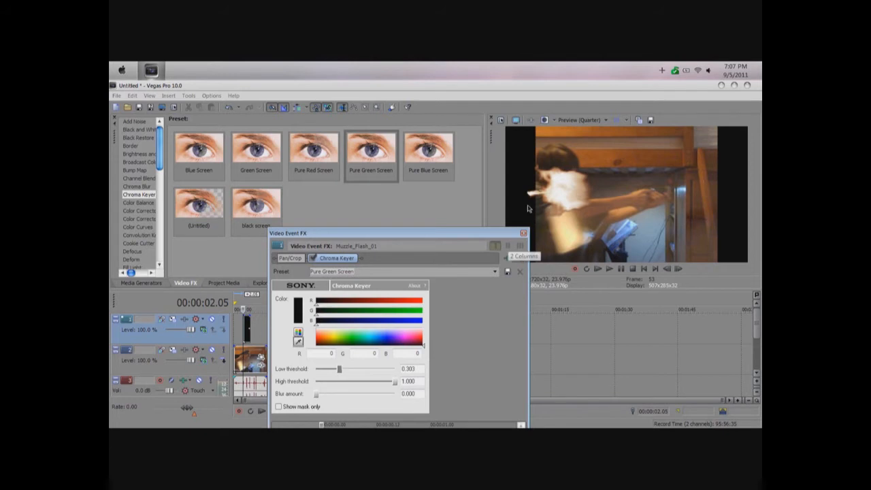
left_click(524, 233)
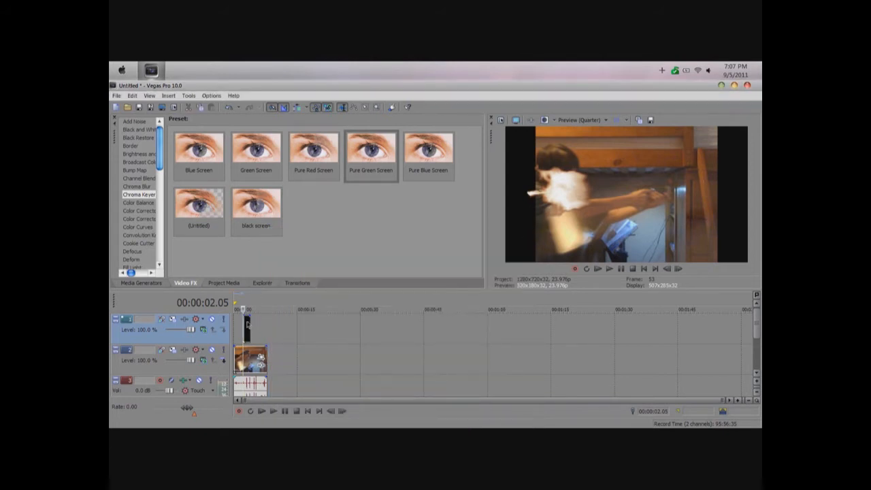
Open Pan/Crop for Muzzle_Flash_01, allow movement in both directions, and shift the frame's centre to about X 644.5, Y 387.2
right_click(246, 324)
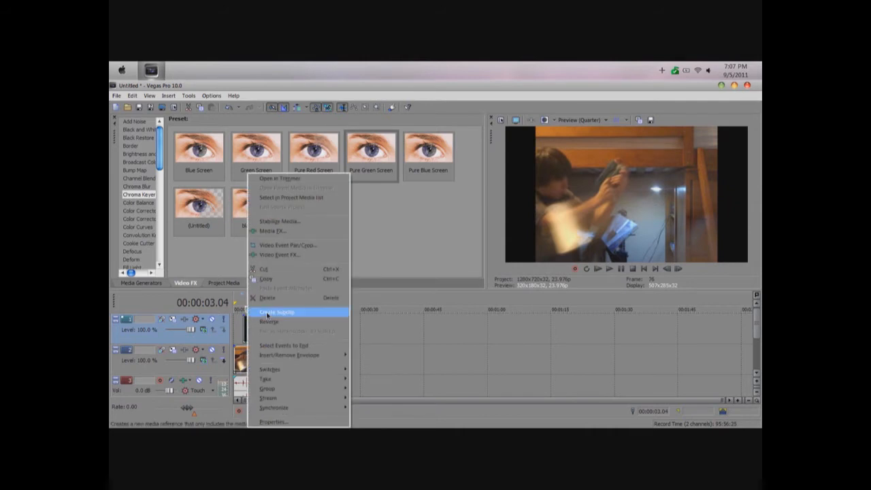
left_click(317, 246)
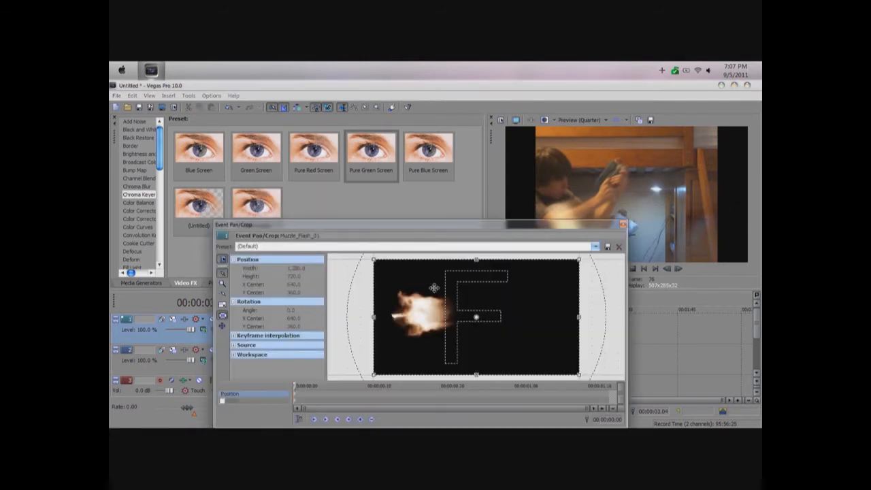
scroll(433, 288, "down", 3)
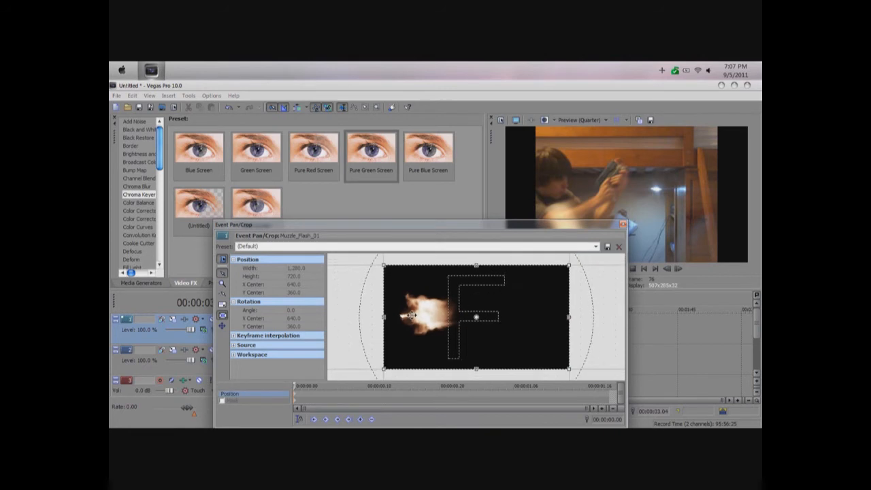
left_click(223, 328)
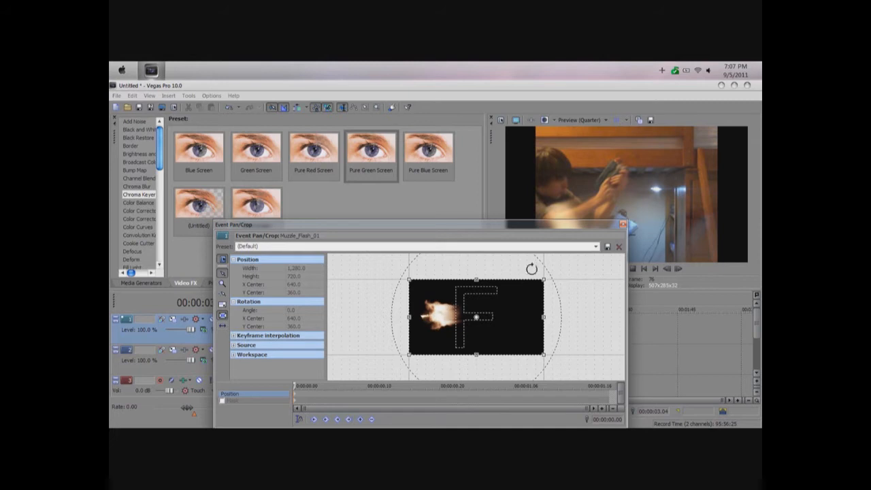
mouse_move(514, 314)
left_mouse_down()
mouse_move(502, 311)
mouse_move(513, 313)
left_mouse_up()
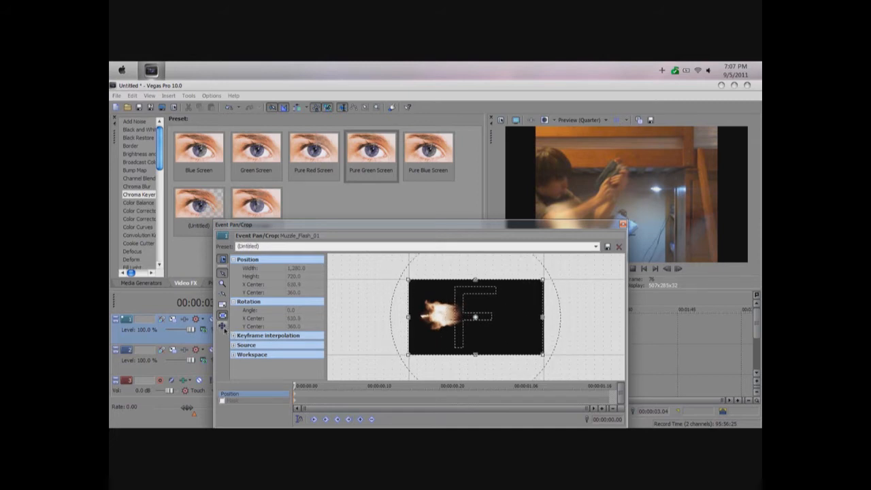
mouse_move(526, 335)
left_mouse_down()
mouse_move(538, 320)
mouse_move(492, 315)
mouse_move(514, 331)
mouse_move(523, 327)
left_mouse_up()
left_click_drag(409, 228, 523, 298)
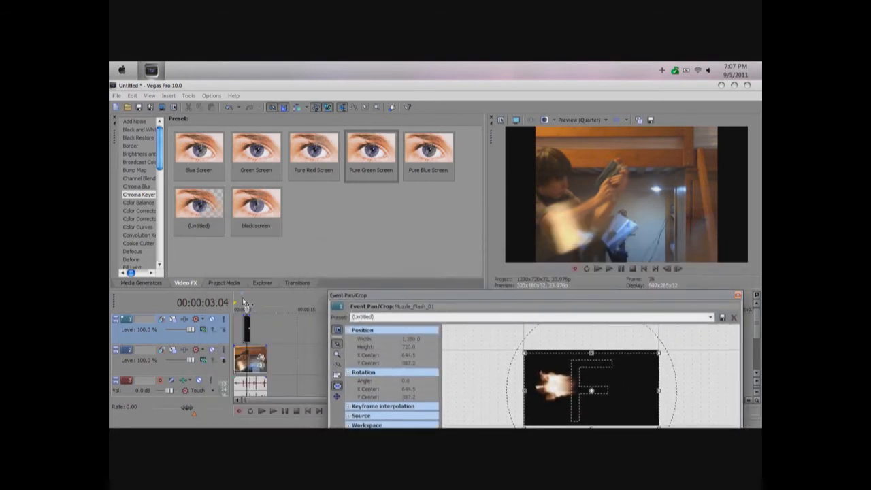
At 00:00:02.05, rotate the muzzle flash frame about 190 degrees and shift it so the flash sits beyond the gun, playing back the result
left_click(244, 304)
left_click_drag(513, 294, 386, 281)
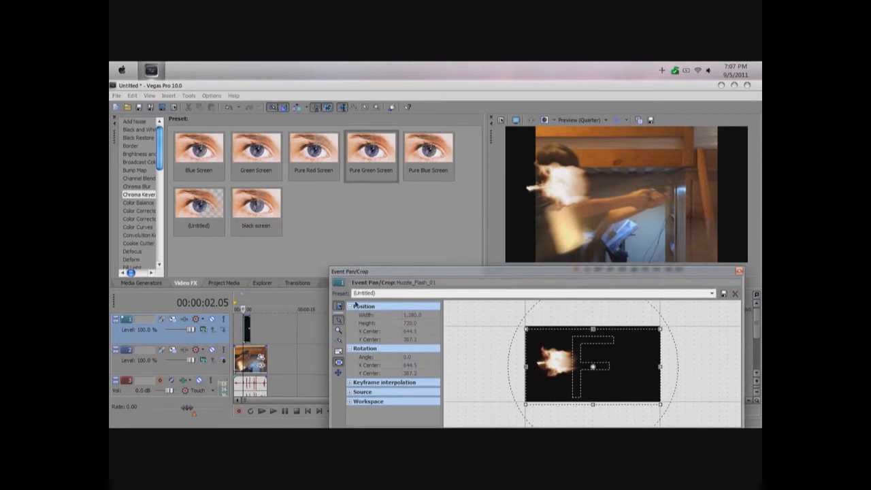
left_click_drag(549, 276, 506, 252)
left_click_drag(551, 286, 543, 380)
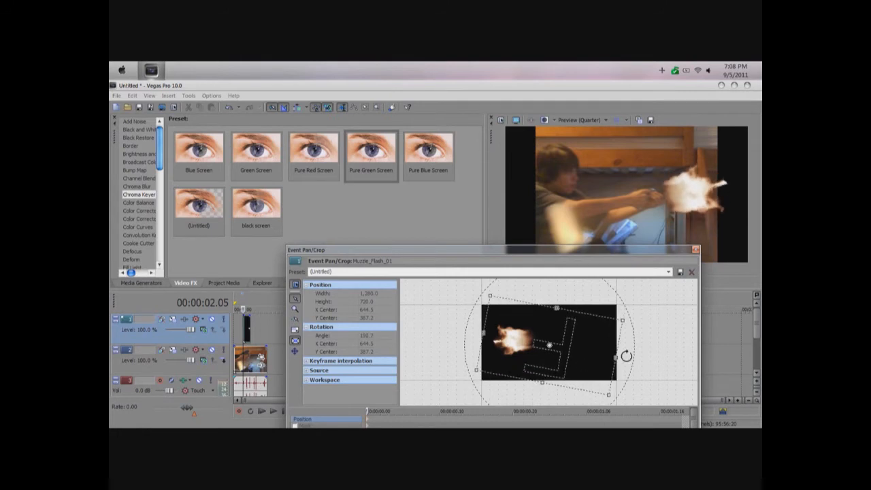
mouse_move(587, 345)
left_mouse_down()
mouse_move(597, 332)
mouse_move(590, 335)
left_mouse_up()
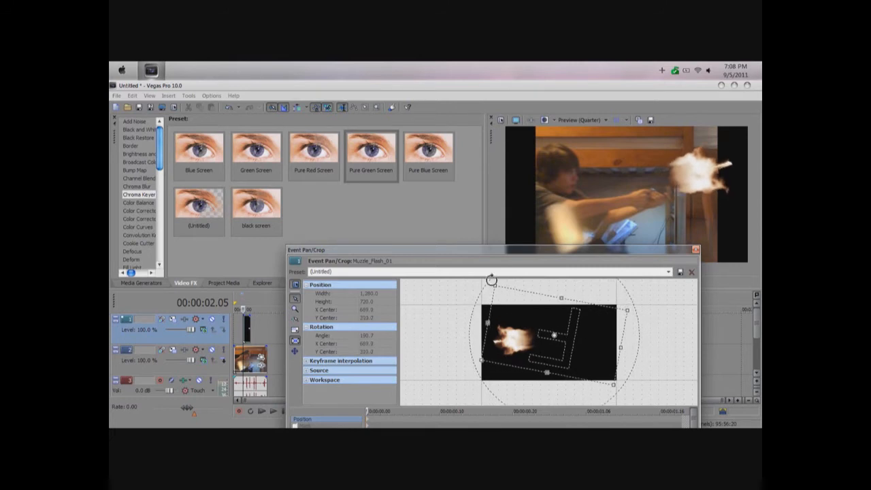
left_click(696, 250)
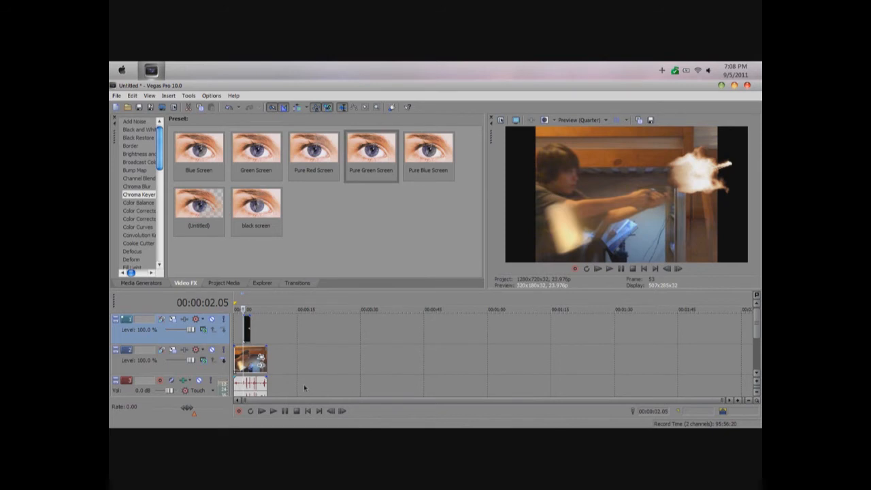
left_click(273, 411)
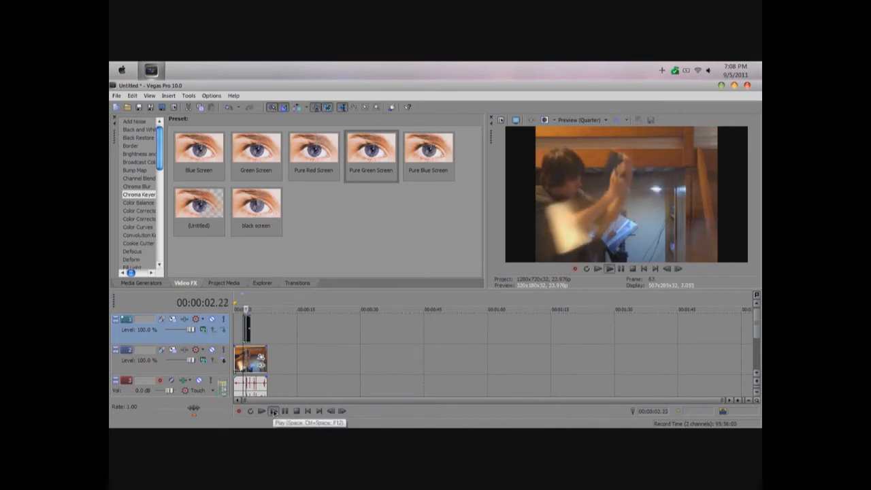
left_click(285, 411)
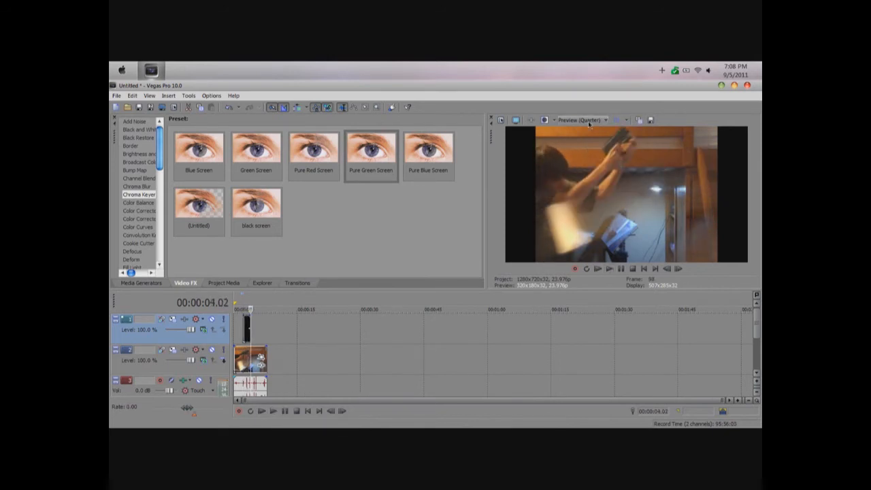
Switch the preview quality to Preview (Half) and replay the muzzle flash from 00:00:02.05
left_click(582, 120)
mouse_move(589, 141)
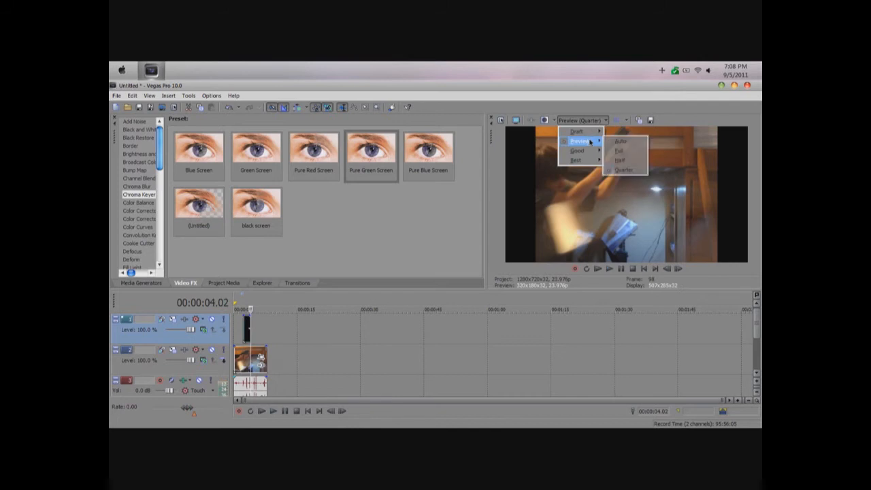
left_click(621, 161)
left_click(245, 309)
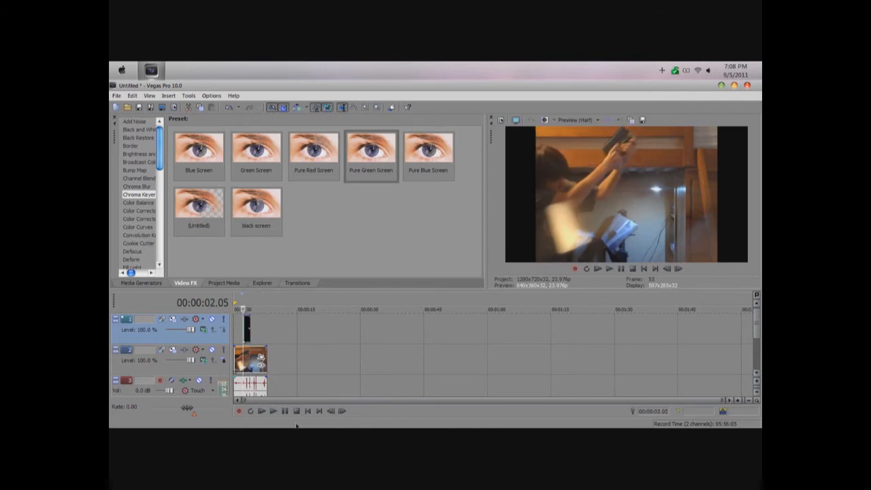
left_click(273, 411)
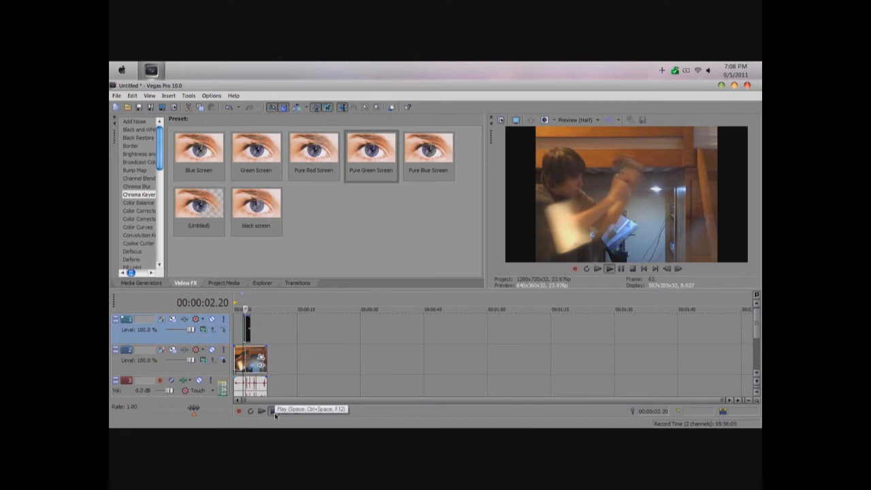
key("space")
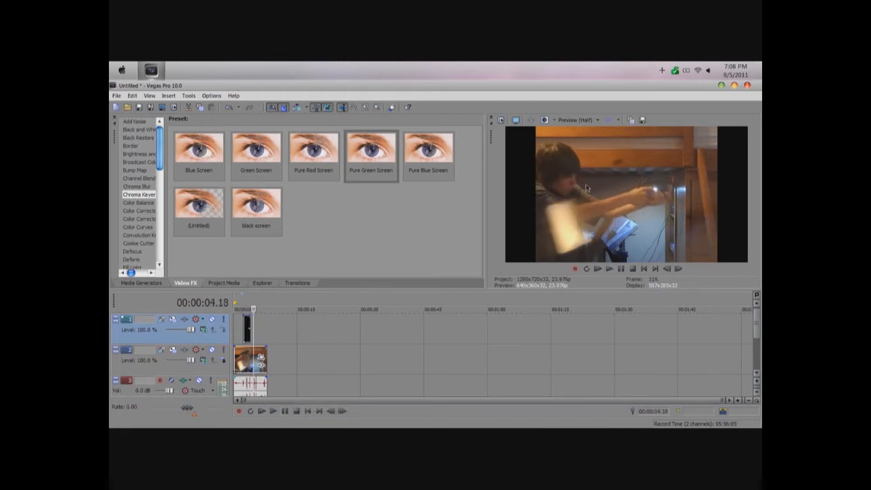
Set the preview quality to Draft (Quarter) and replay the shot from the start of the muzzle flash clip
left_click(580, 121)
mouse_move(575, 132)
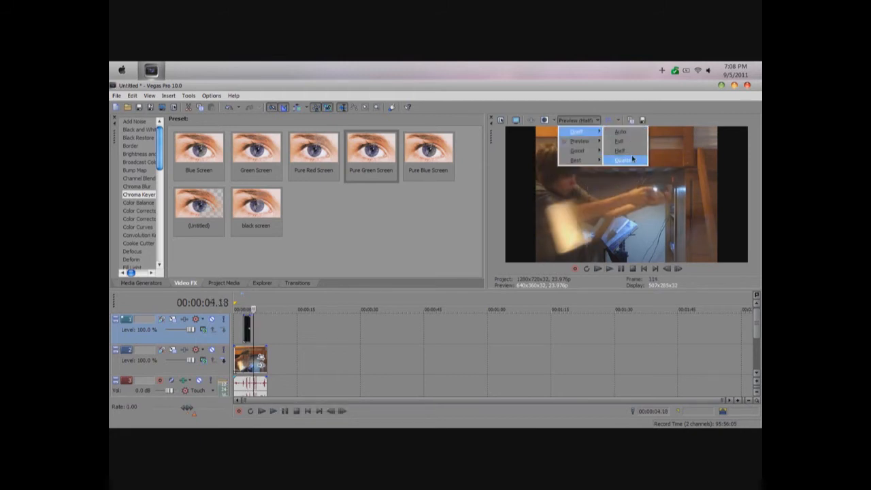
left_click(624, 161)
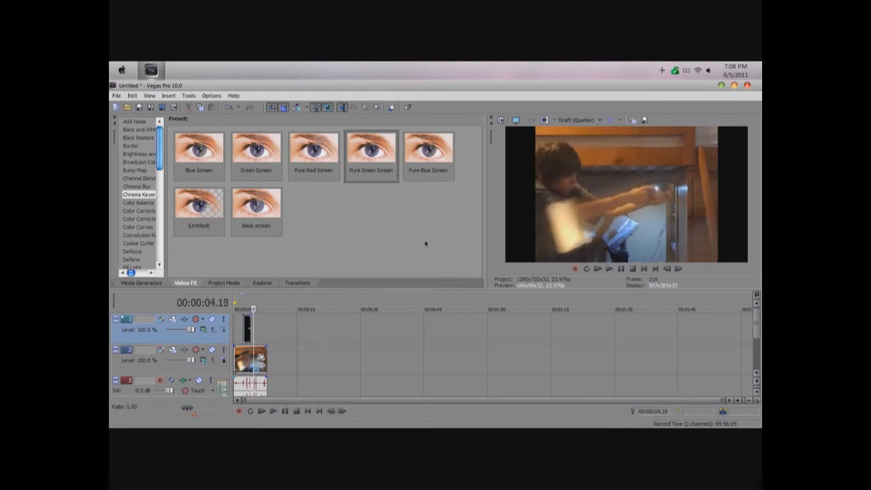
left_click(274, 411)
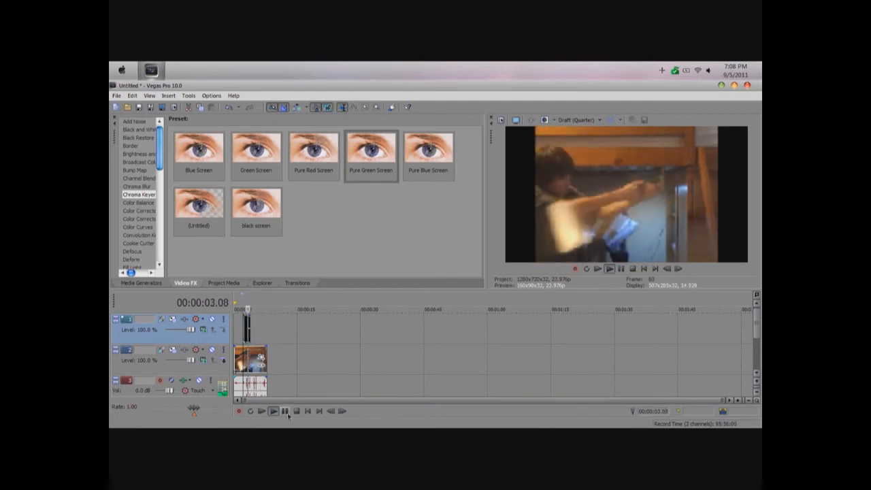
left_click(287, 414)
left_click(244, 305)
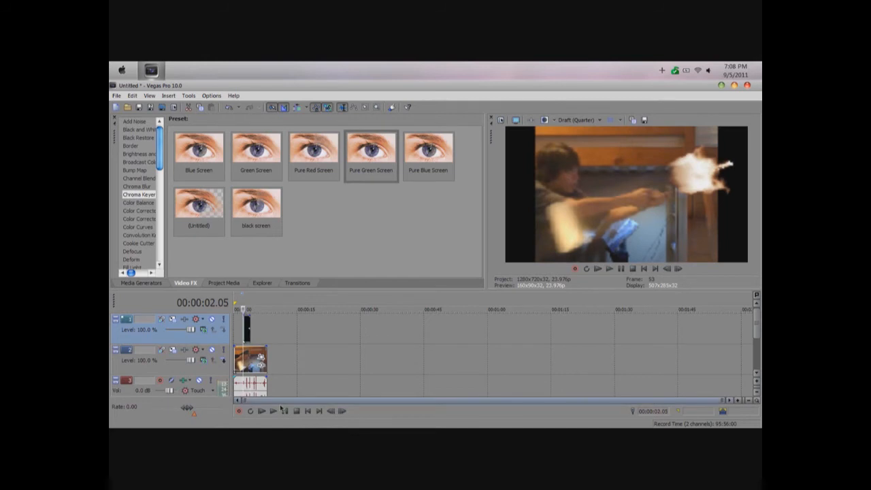
left_click(273, 411)
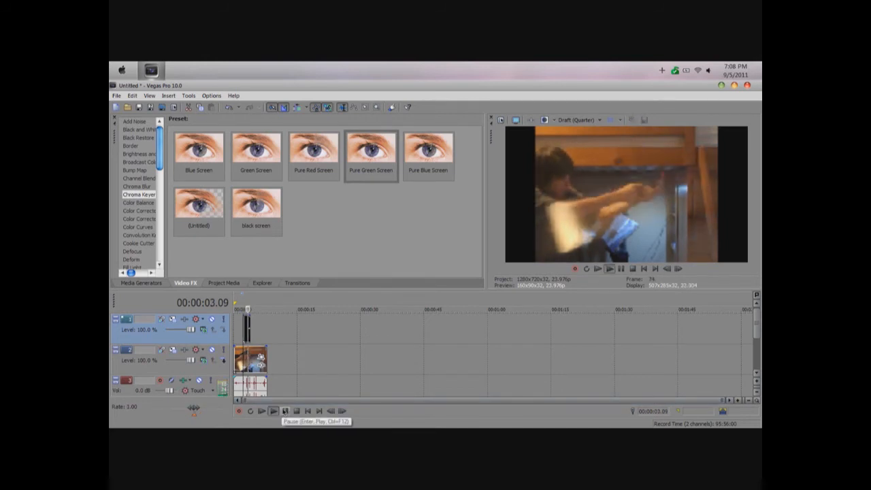
Trim the end of the muzzle flash clip back to 00:00:02.16 and replay it from its start
left_click(331, 411)
left_click(331, 411)
left_click(331, 411)
left_click(330, 411)
left_click(331, 411)
left_click(331, 411)
left_click(330, 411)
left_click(331, 411)
left_click(331, 411)
left_click(330, 411)
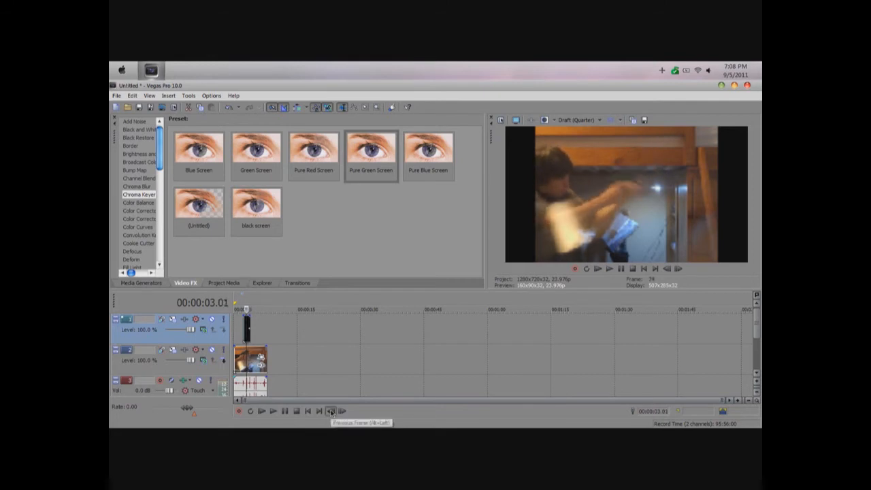
left_click(331, 412)
left_click(331, 411)
left_click(331, 411)
left_click(331, 411)
left_click(331, 411)
left_click(331, 411)
left_click(331, 411)
left_click(331, 411)
left_click(330, 411)
left_click(331, 411)
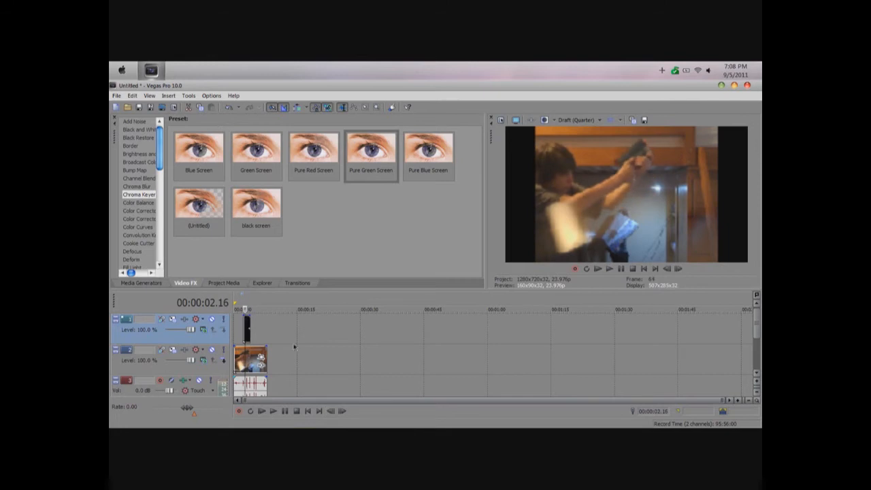
scroll(313, 345, "up", 10)
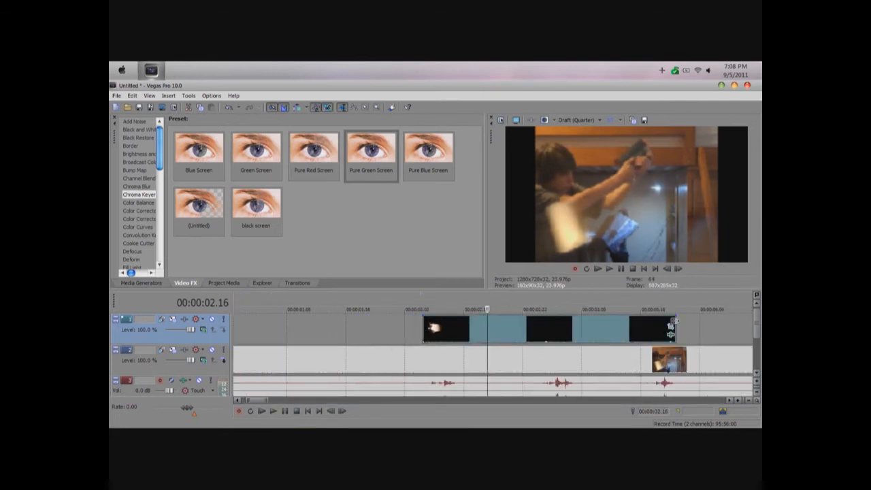
left_click_drag(672, 327, 487, 327)
left_click(424, 307)
left_click(275, 412)
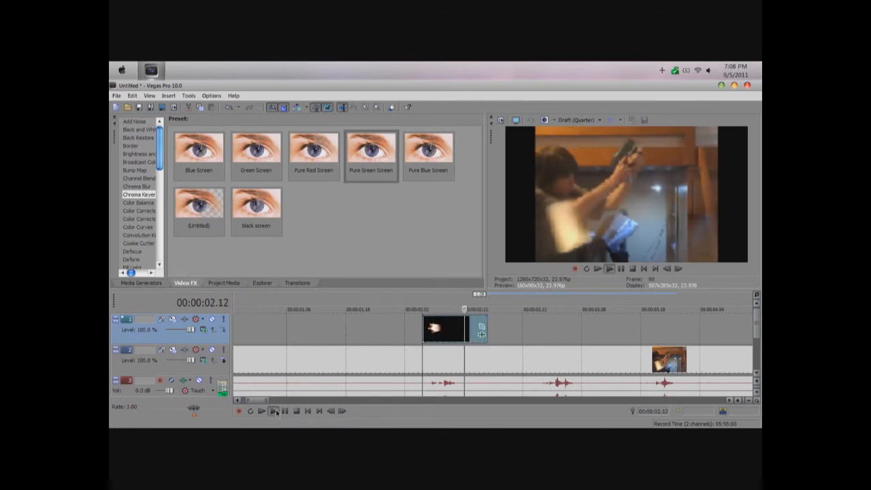
Copy the muzzle flash clip, paste the copy at 00:00:02.16, and replay the shots from each flash
left_click(285, 411)
left_click_drag(476, 298, 486, 299)
right_click(458, 332)
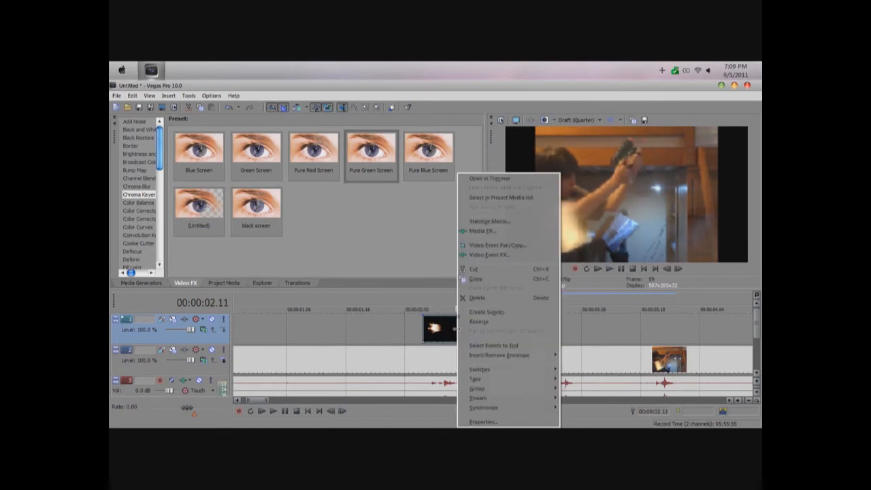
left_click(481, 279)
left_click_drag(482, 300, 487, 305)
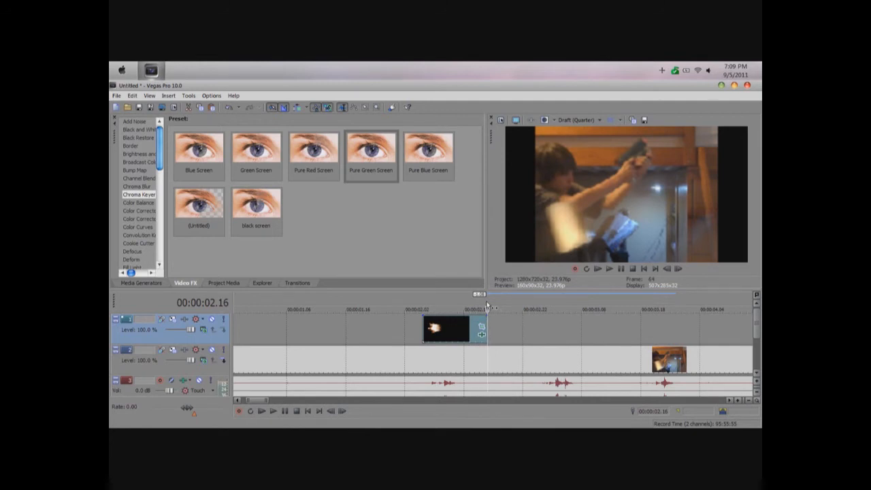
key("ctrl+v")
left_click(487, 306)
key("space")
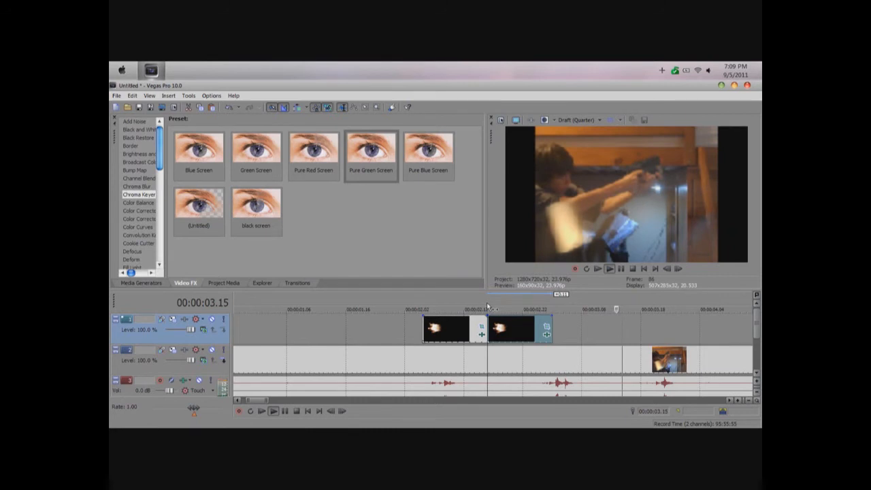
left_click(421, 296)
key("space")
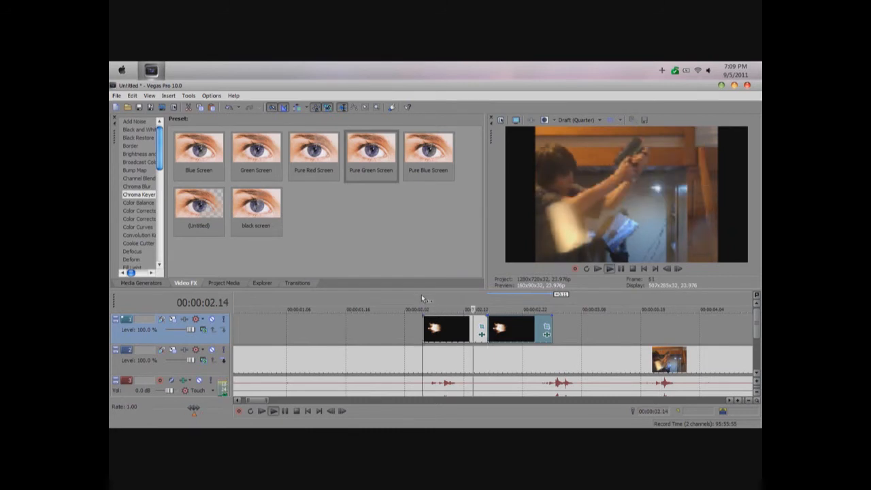
key("space")
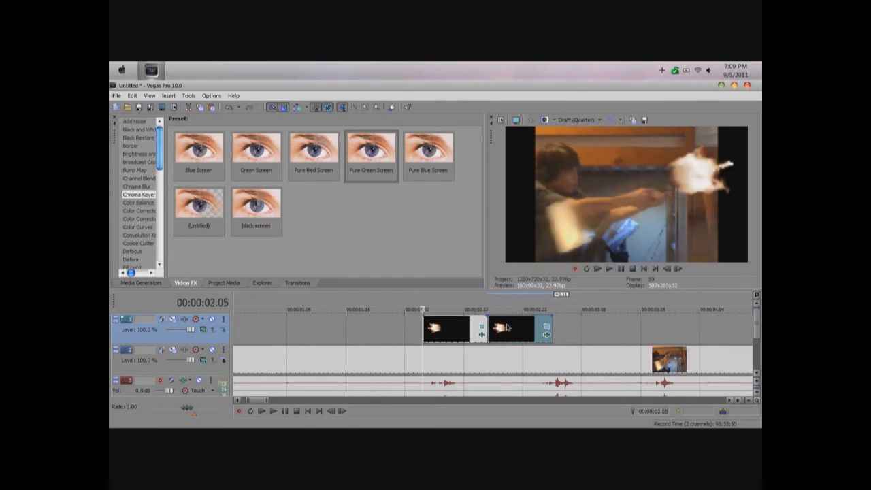
Move the second muzzle flash clip two frames later and replay from the start of the first flash
left_click_drag(507, 328, 517, 327)
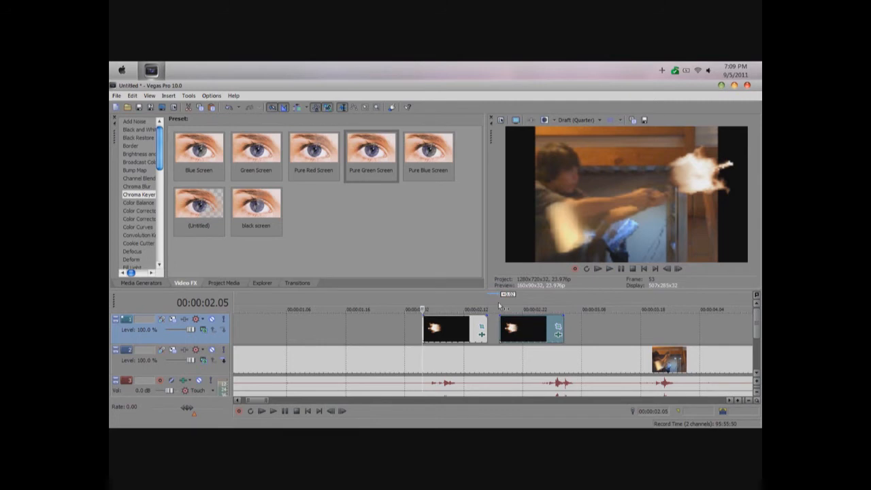
key("space")
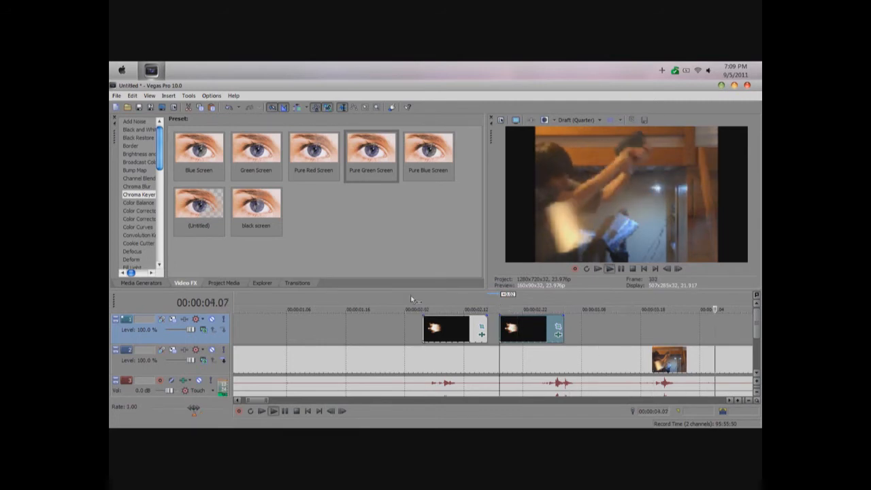
left_click_drag(277, 400, 264, 401)
left_click(418, 299)
key("space")
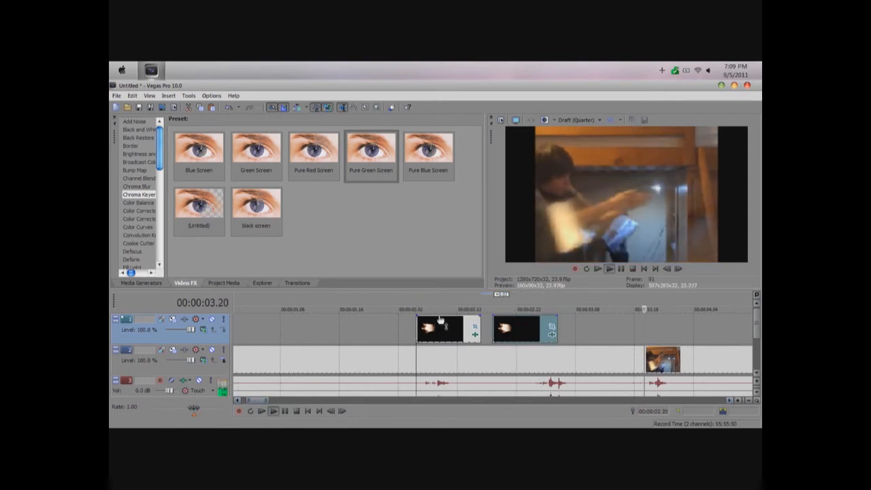
Shift the second muzzle flash clip one more frame later and play back the shots
left_click_drag(520, 335, 526, 335)
key("space")
left_click(498, 305)
key("space")
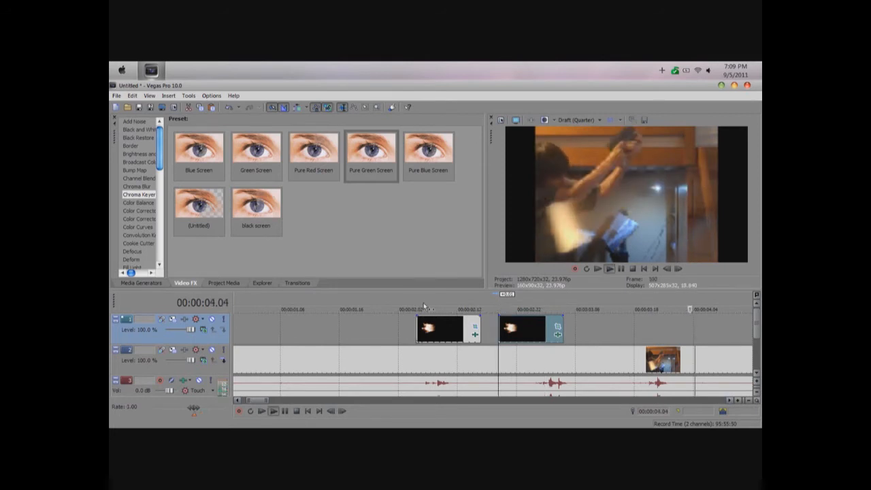
left_click(277, 411)
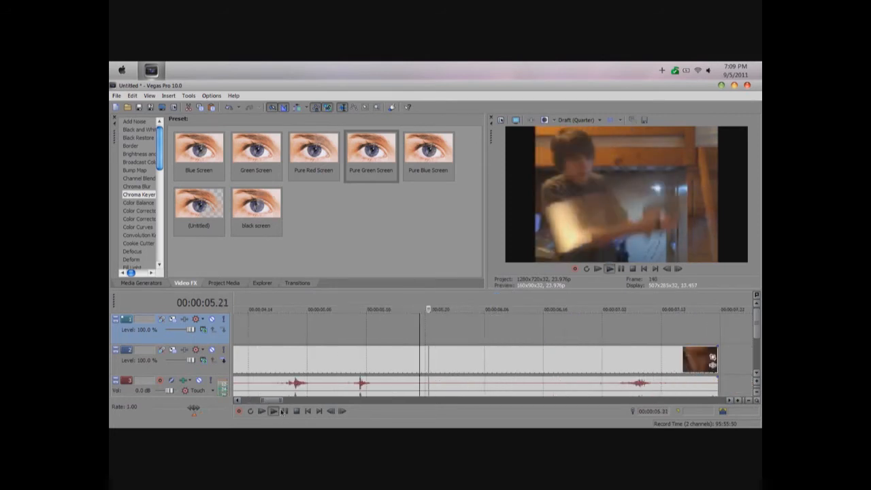
left_click(284, 411)
Step through the frames after the first flash to 00:00:02.21 and align the start of the second flash clip there
scroll(306, 335, "up", 3)
scroll(308, 331, "down", 5)
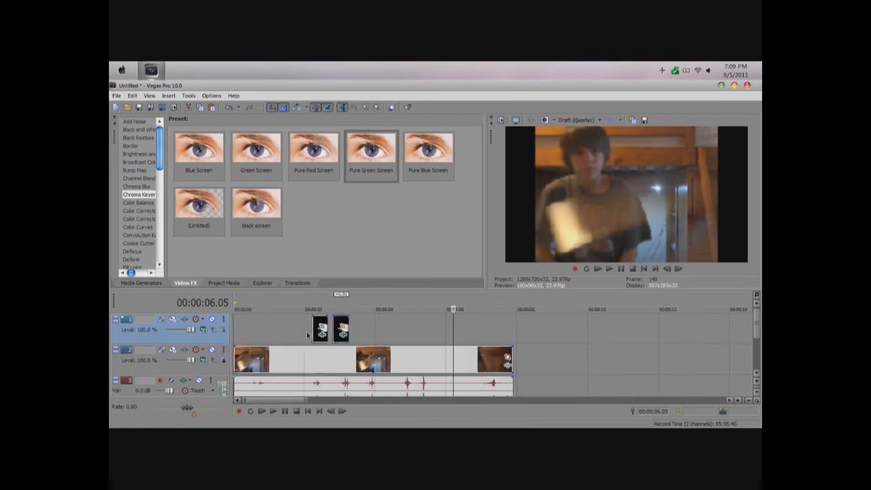
left_click(313, 300)
key("space")
key("space")
left_click(343, 411)
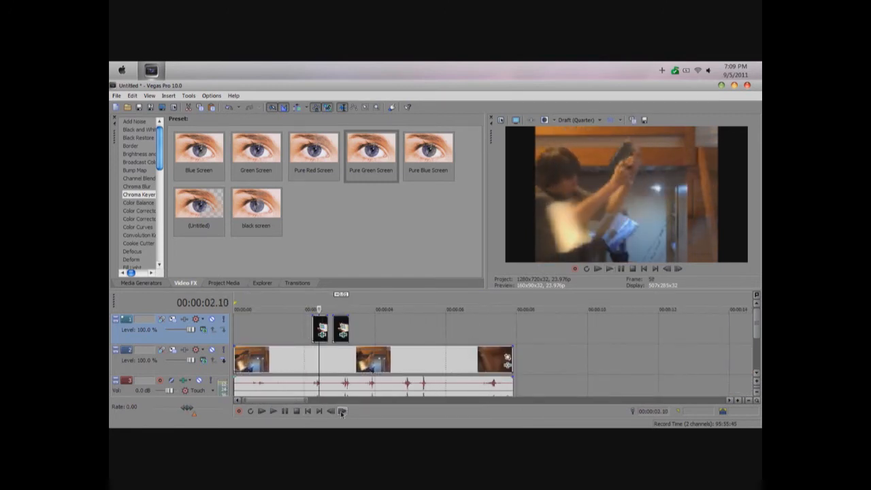
left_click(342, 411)
left_click(342, 412)
left_click(342, 411)
left_click(342, 411)
left_click(342, 411)
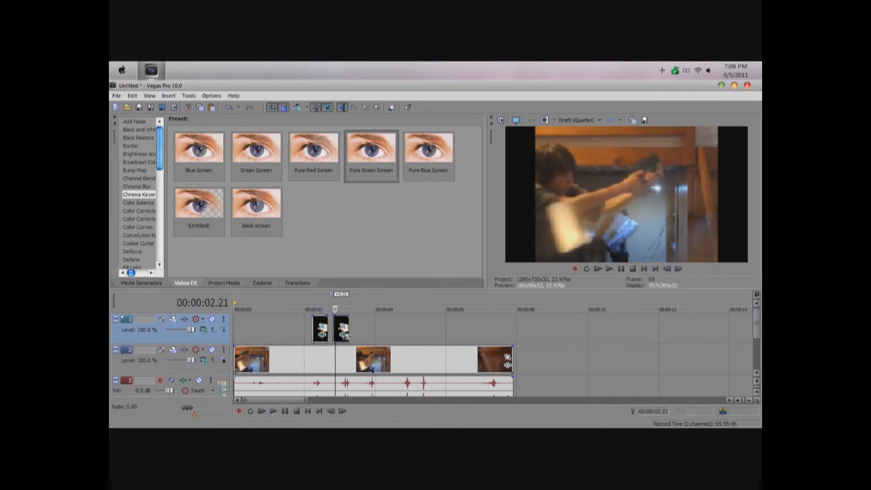
left_click_drag(342, 321, 346, 321)
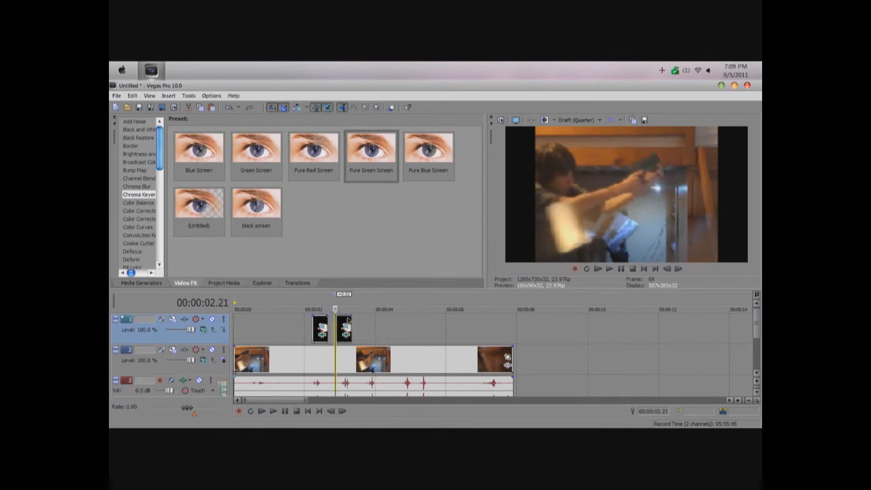
Step through the second shot to 00:00:03.01 and move the second flash clip so it starts on that frame
left_click(342, 411)
left_click(343, 412)
left_click(342, 411)
left_click(342, 411)
left_click(343, 411)
left_click(342, 411)
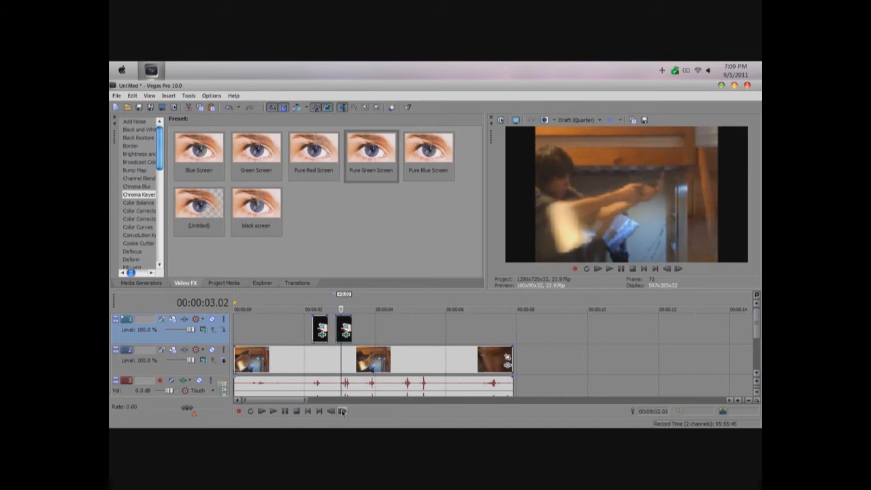
left_click(342, 411)
left_click(342, 412)
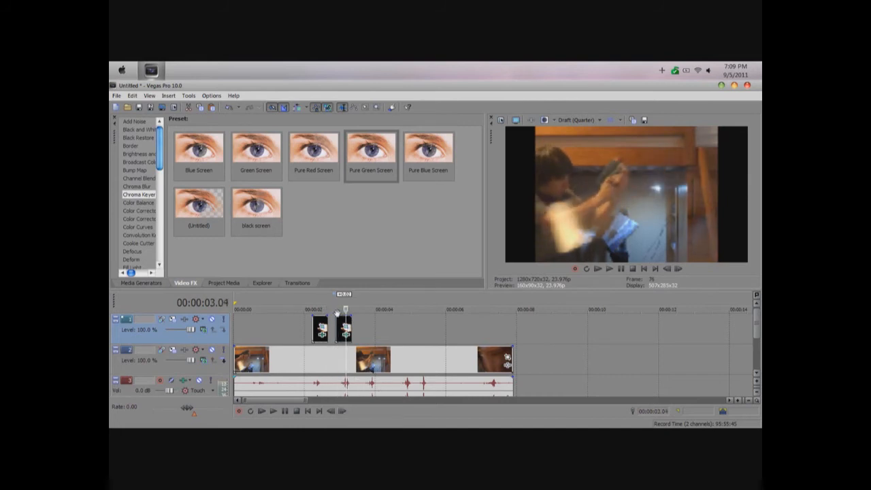
left_click(333, 412)
left_click(332, 411)
left_click(332, 412)
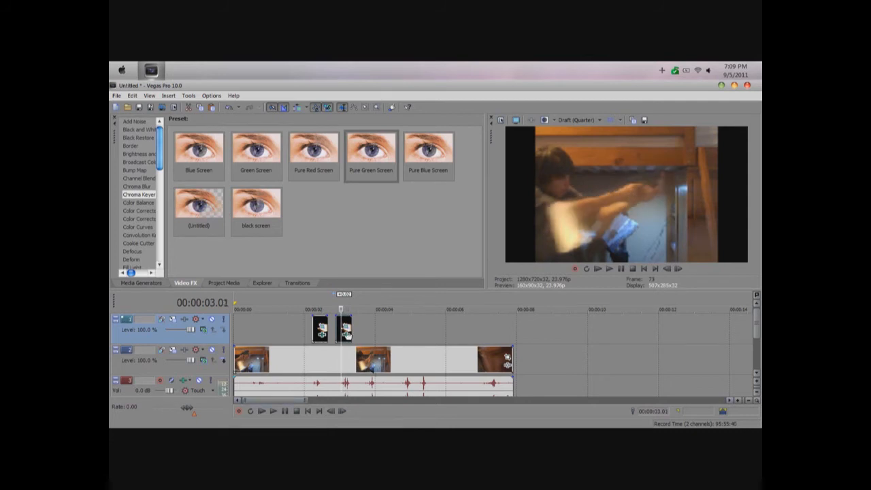
left_click_drag(347, 321, 354, 321)
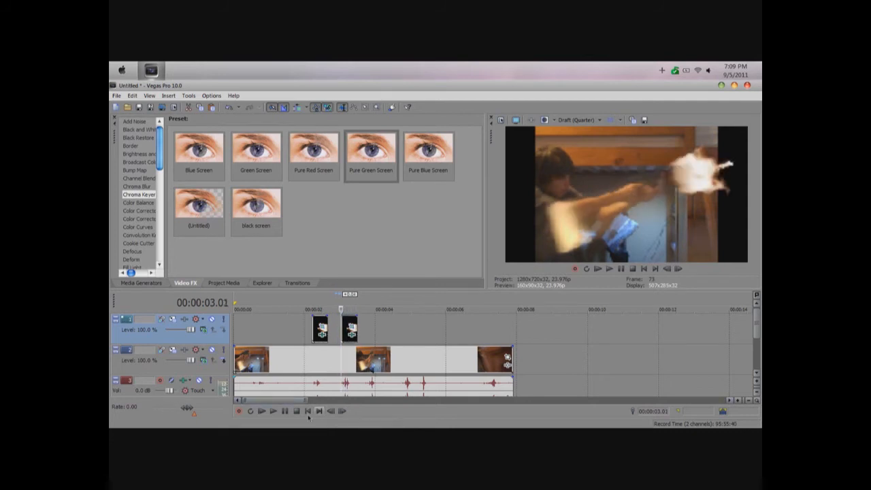
Step frame by frame beyond the second flash to examine where the gun fires the third time
left_click(343, 412)
left_click(343, 412)
left_click(343, 411)
left_click(343, 412)
left_click(342, 412)
left_click(343, 412)
left_click(342, 412)
left_click(343, 412)
left_click(342, 412)
left_click(342, 412)
left_click(342, 412)
left_click(342, 412)
left_click(342, 411)
left_click(342, 412)
left_click(343, 412)
left_click(342, 412)
left_click(343, 412)
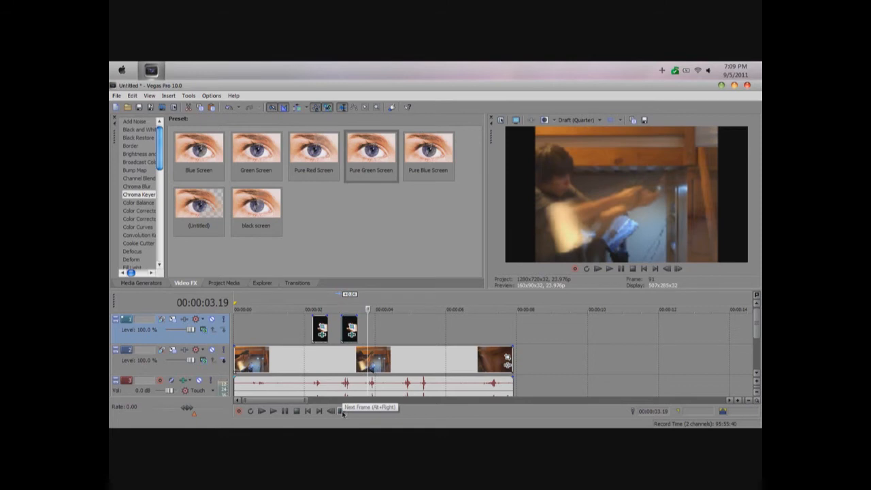
left_click(346, 307)
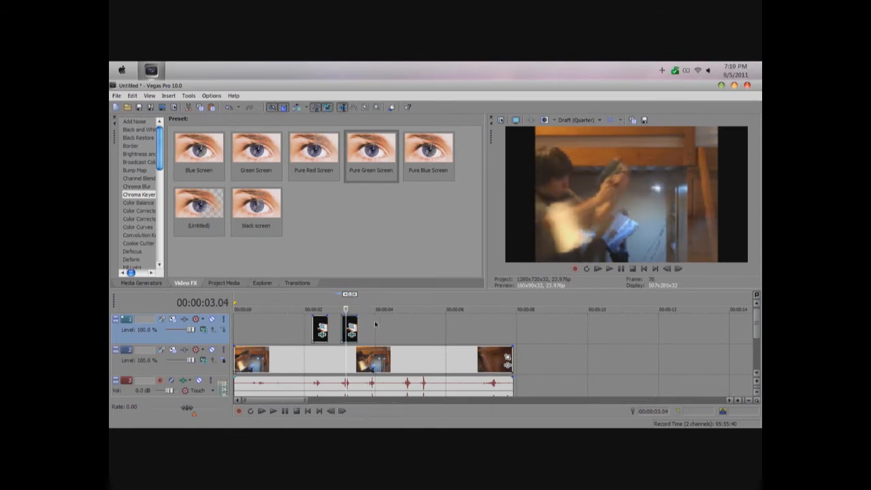
Step around the third shot to 00:00:03.19 and paste another copy of the muzzle flash clip there
left_click(372, 308)
left_click(340, 411)
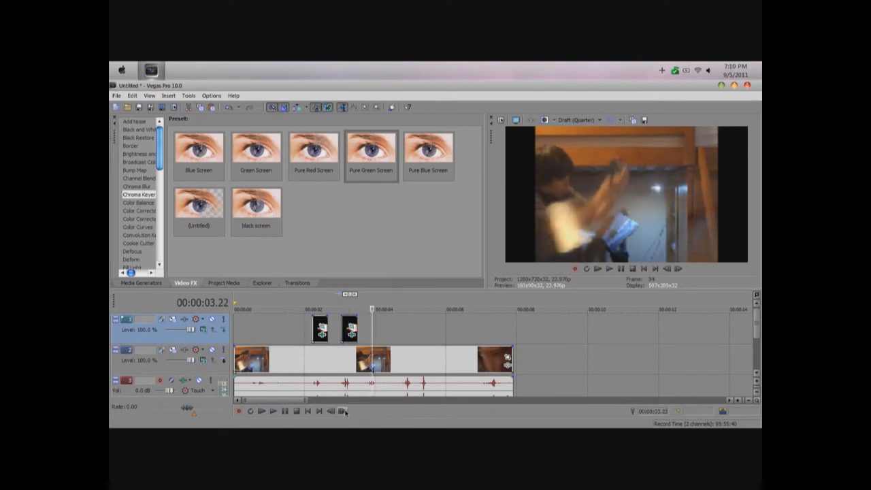
left_click(331, 412)
left_click(331, 411)
left_click(331, 411)
left_click(332, 411)
left_click(331, 411)
left_click(331, 411)
left_click(331, 411)
left_click(331, 411)
left_click(343, 411)
left_click(342, 412)
left_click(342, 411)
left_click(343, 412)
left_click(342, 411)
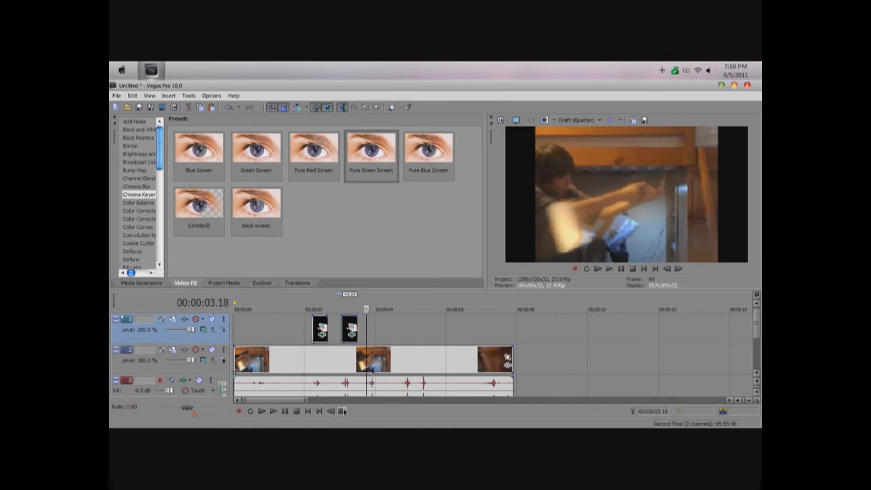
left_click(343, 411)
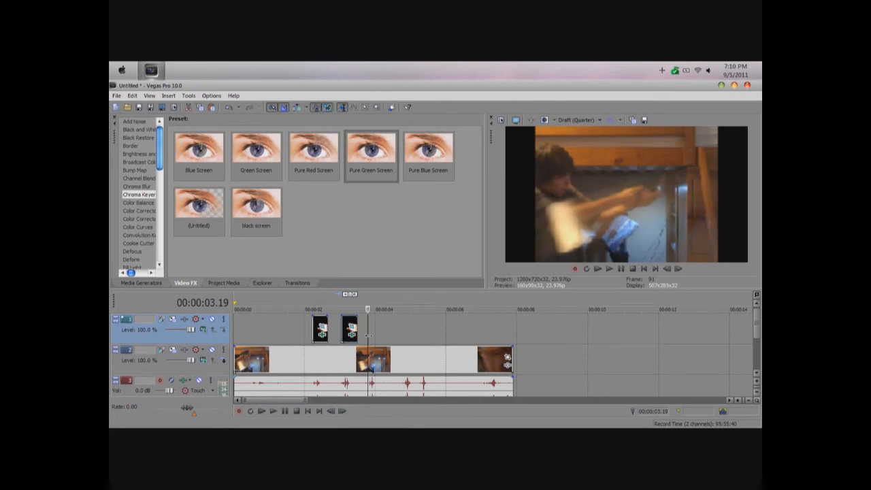
key("ctrl+v")
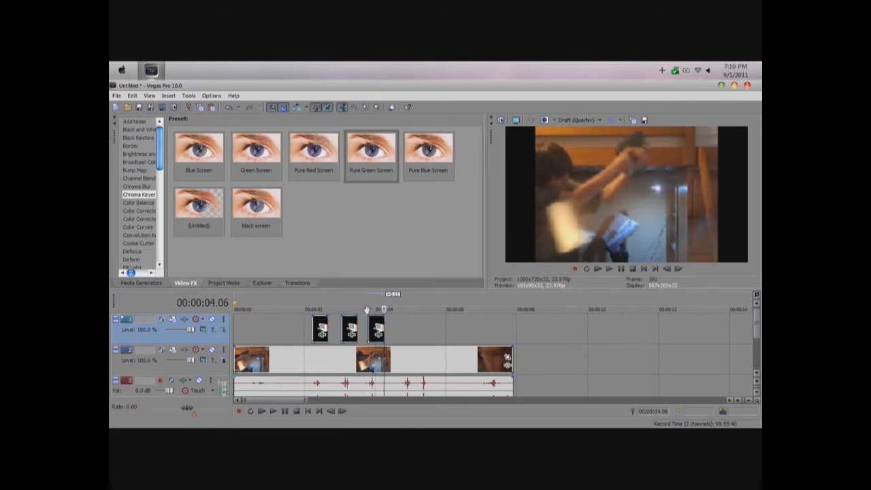
Play back the third muzzle flash, and replay the footage from the start of the second one
left_click(373, 305)
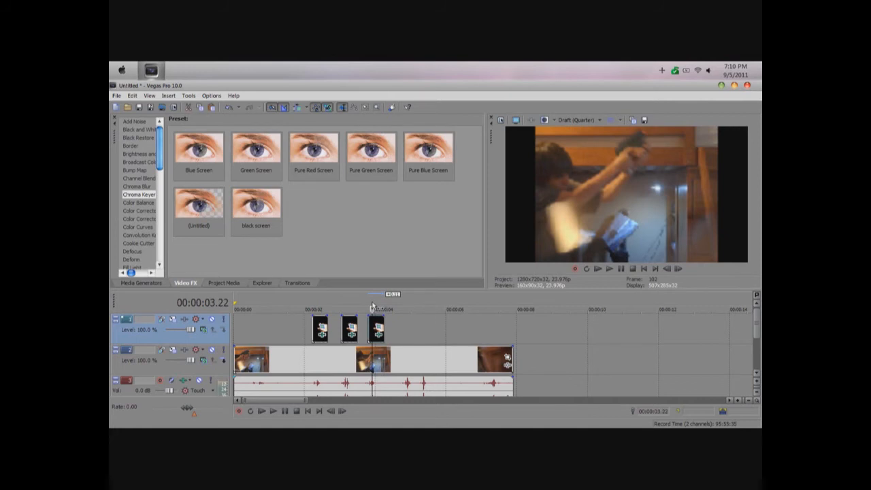
left_click(368, 306)
key("space")
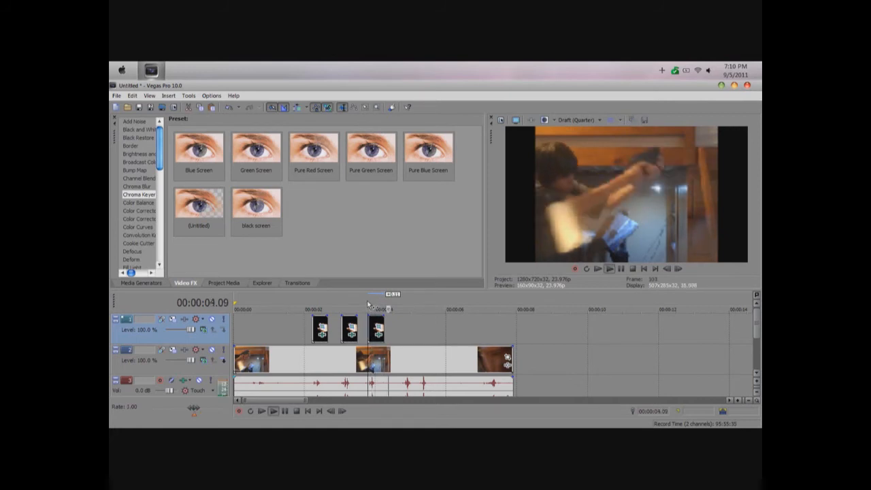
left_click(340, 300)
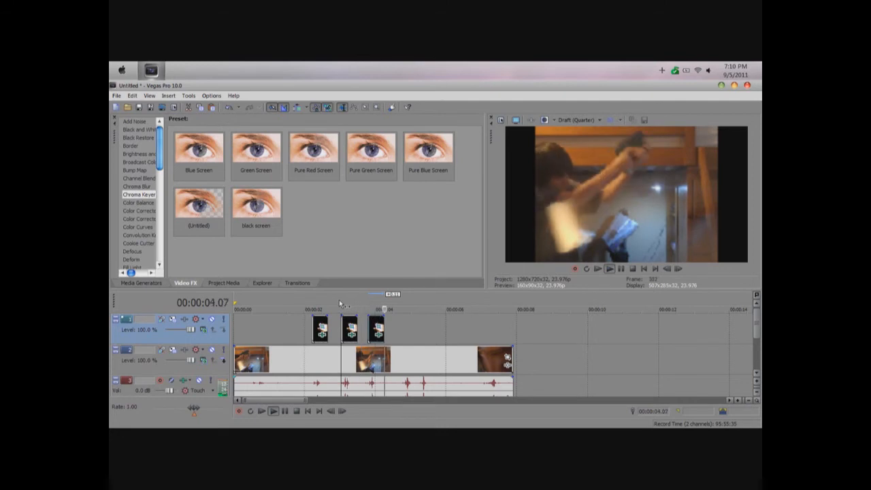
key("space")
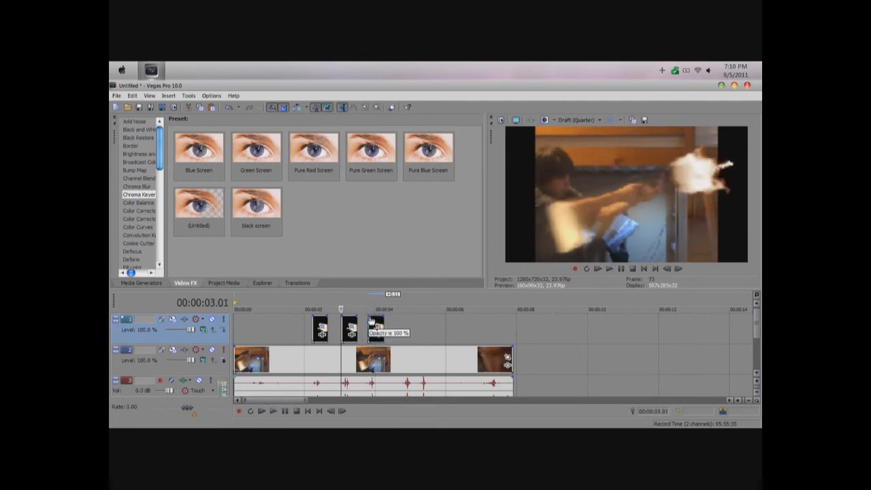
Try placing the third flash clip directly against the end of the second, replay it, and undo the move
left_click_drag(375, 324, 366, 322)
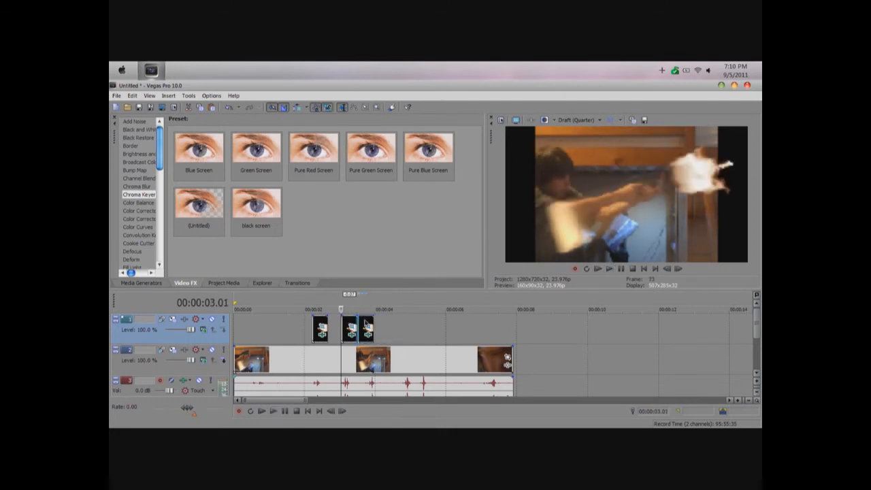
left_click(358, 308)
key("space")
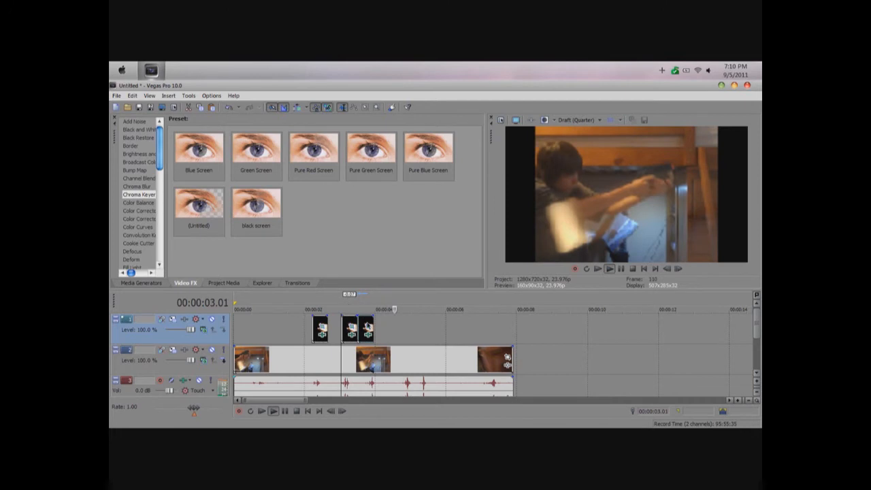
key("space")
key("ctrl+z")
Replay the third muzzle flash from 00:00:03.19, and play all three flashes from the start of the first clip
left_click(368, 308)
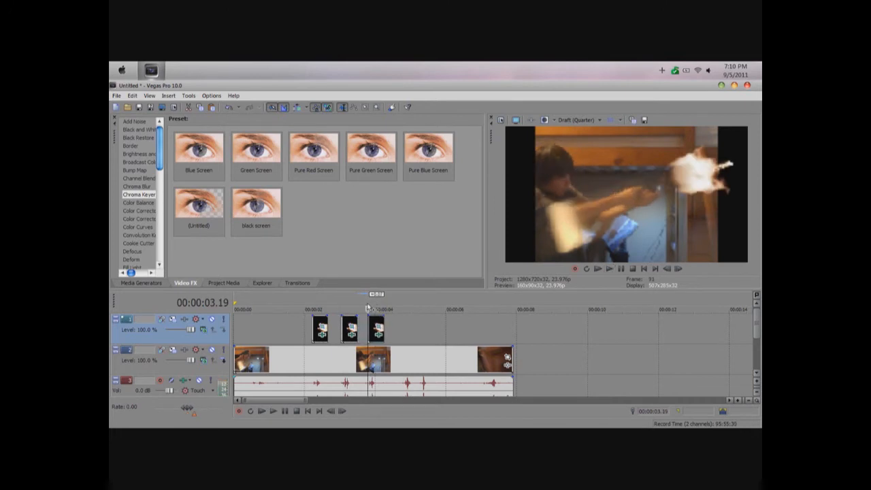
key("space")
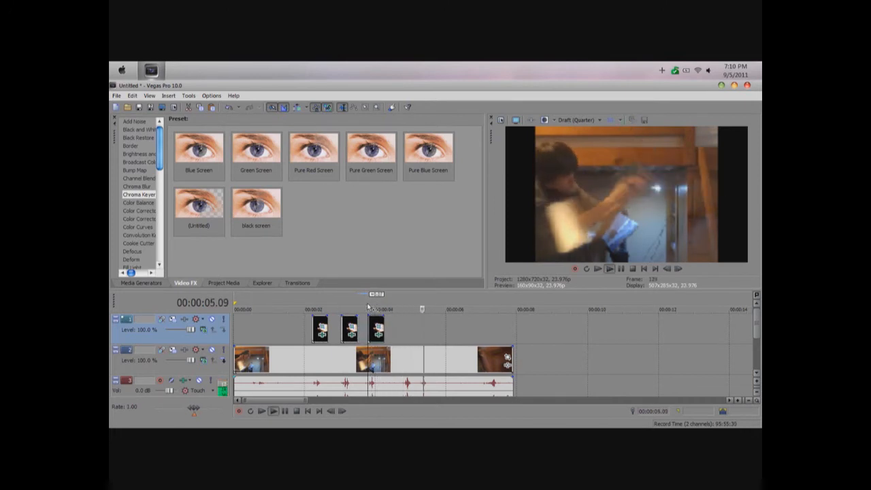
left_click(314, 307)
key("space")
key("space")
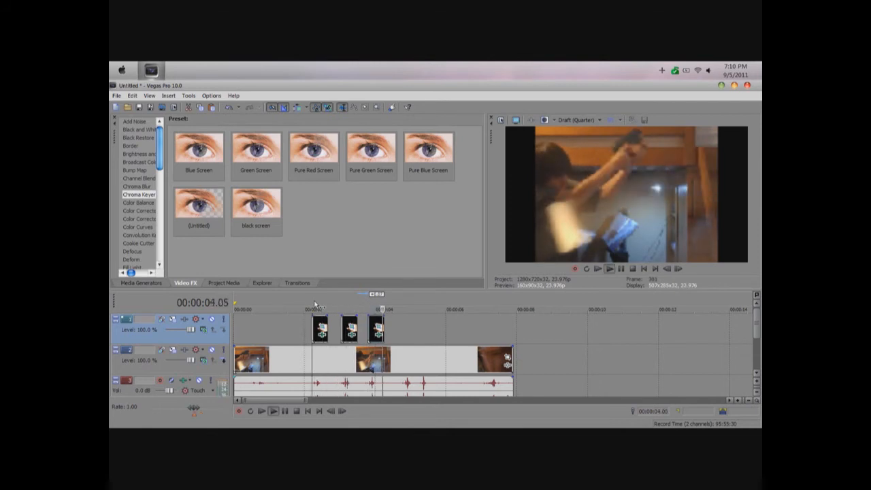
key("space")
Step frame by frame to the fourth shot at 00:00:04.20 and paste a copy of the muzzle flash clip there
left_click(390, 308)
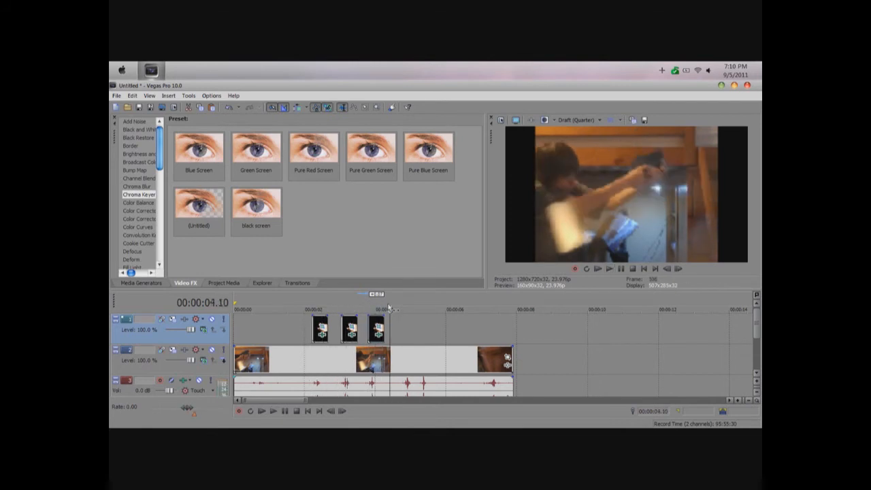
left_click(331, 411)
left_click(332, 411)
left_click(332, 411)
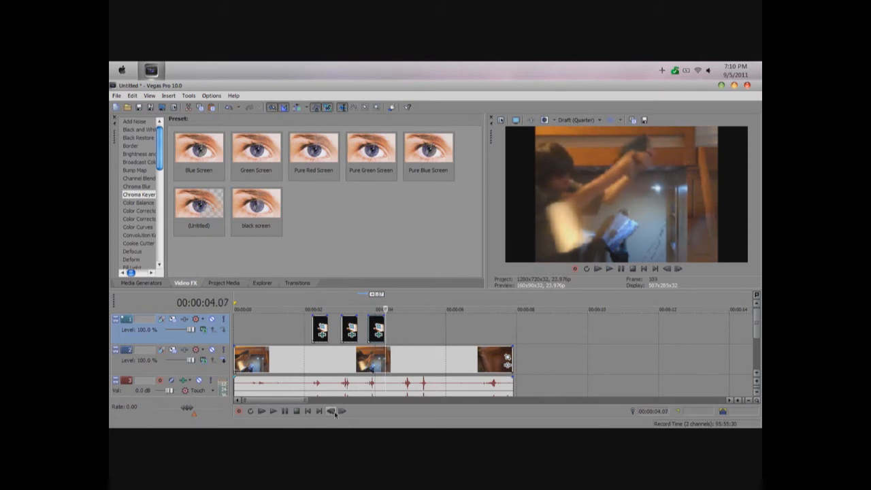
left_click(334, 414)
left_click(334, 414)
left_click(345, 412)
left_click(345, 412)
left_click(345, 412)
left_click(345, 412)
left_click(345, 412)
left_click(345, 412)
left_click(345, 412)
left_click(345, 412)
left_click(345, 412)
left_click(345, 412)
left_click(345, 412)
left_click(345, 412)
left_click(346, 412)
left_click(346, 412)
left_click(345, 412)
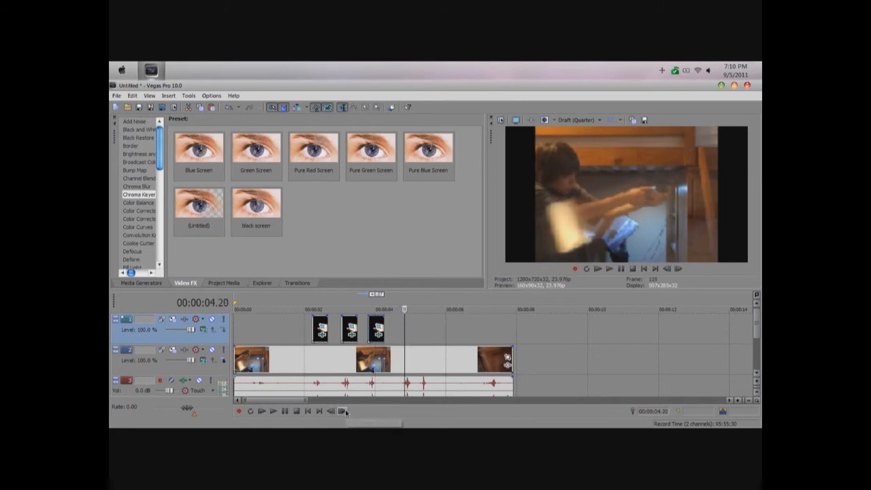
left_click(345, 411)
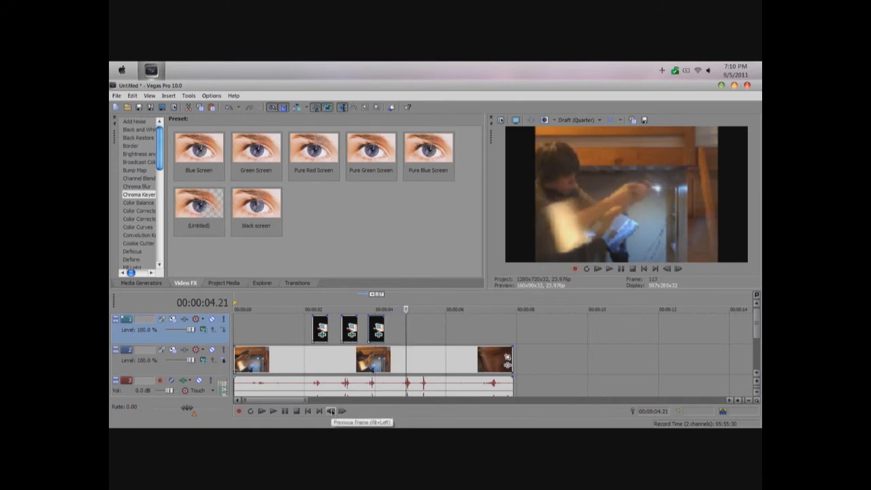
left_click(331, 411)
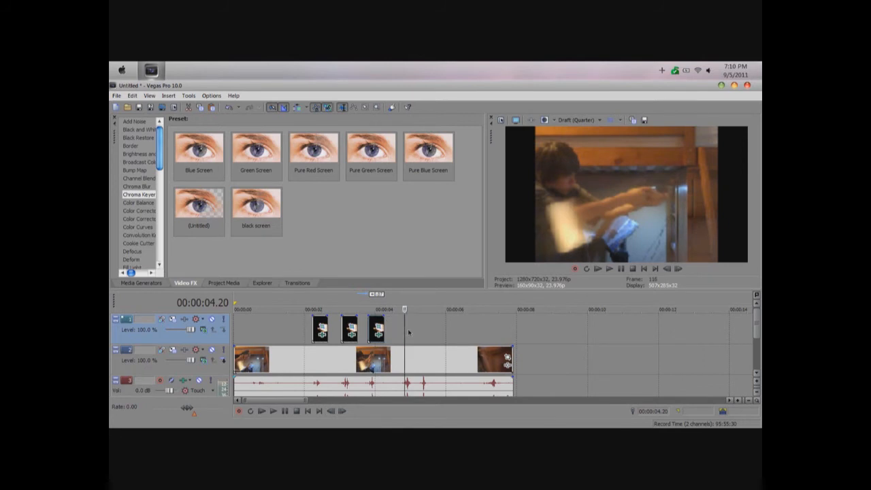
key("ctrl+v")
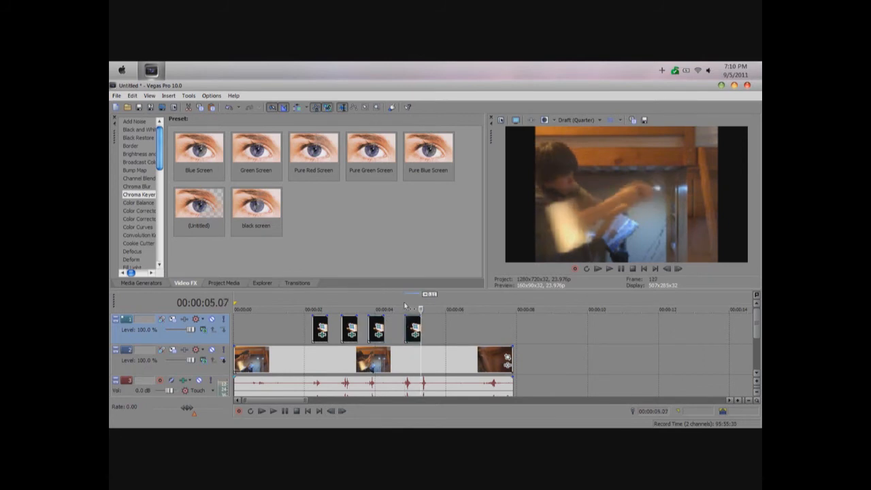
Play back the fourth muzzle flash, and play the footage onward from the end of that clip at 00:00:05.07
left_click(406, 307)
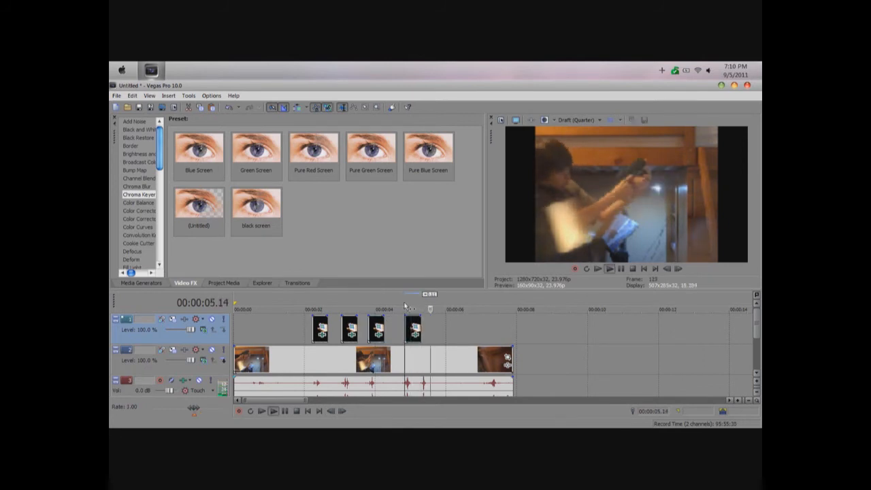
double_click(415, 366)
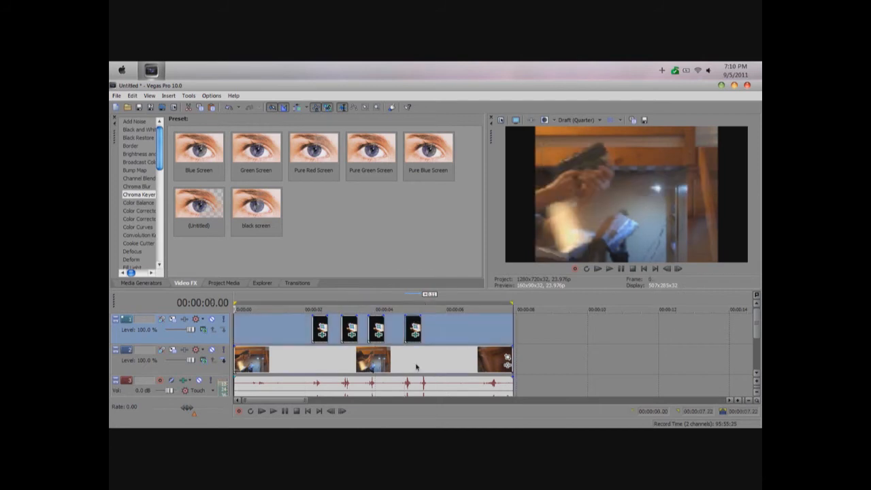
left_click(553, 341)
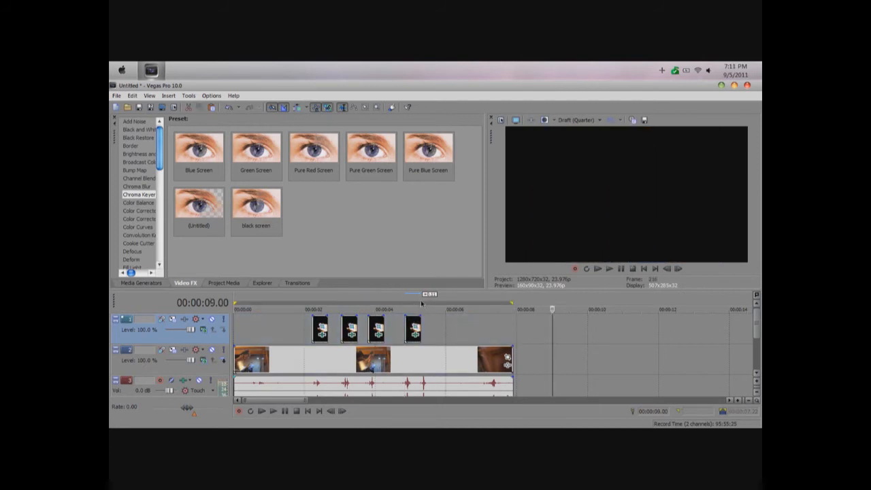
left_click(421, 302)
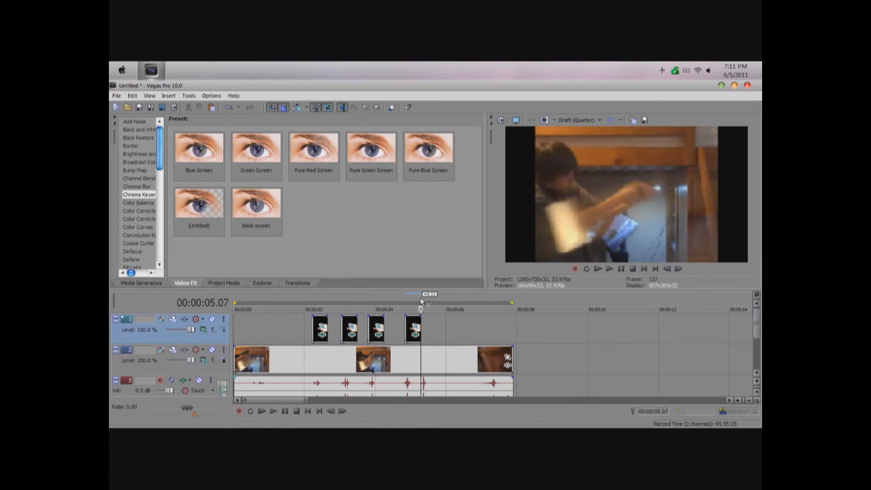
left_click(273, 412)
left_click(285, 411)
left_click(273, 411)
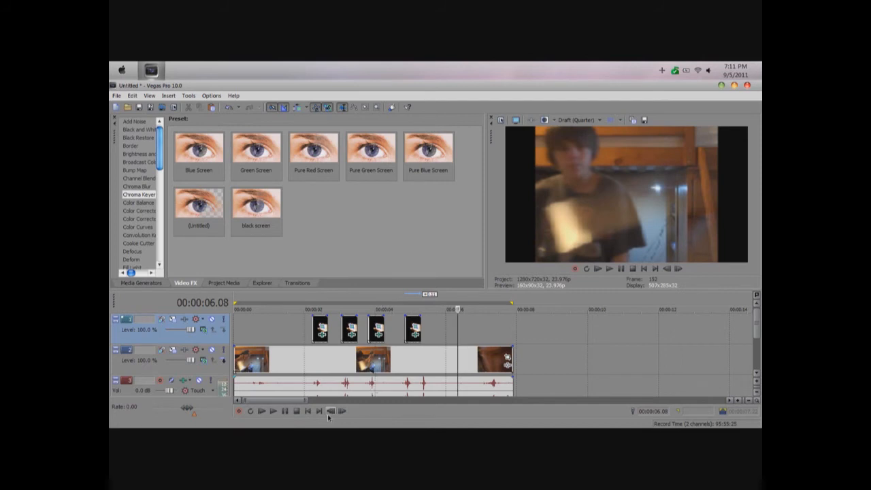
Step back through the frames to the fifth shot near 00:00:05.07 and trim about 3 frames off the fourth flash clip's end
left_click(330, 414)
left_click(330, 411)
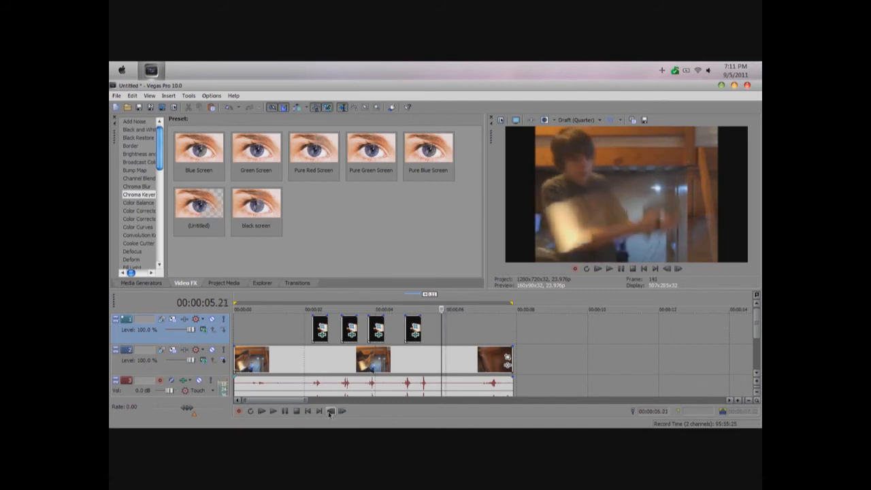
left_click(331, 411)
left_click(331, 411)
left_click(330, 412)
left_click(330, 411)
left_click(330, 411)
left_click(330, 411)
left_click(330, 411)
left_click(330, 411)
left_click(330, 412)
left_click(330, 411)
left_click(330, 412)
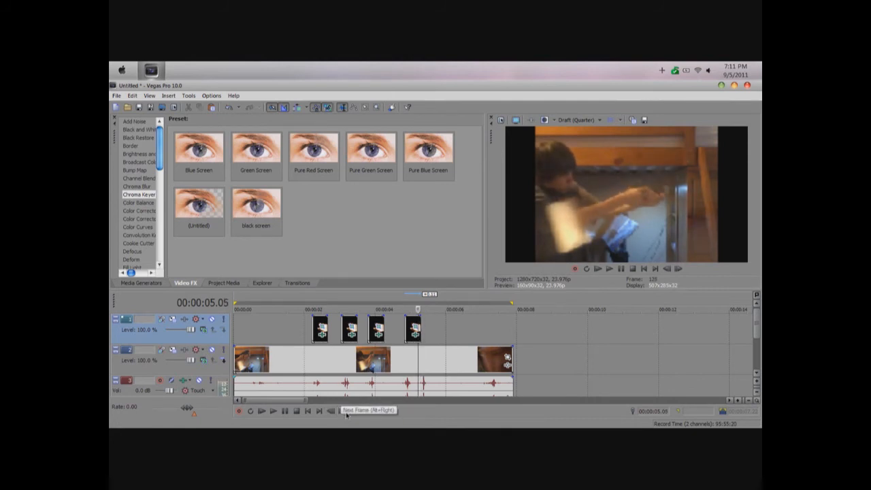
left_click(343, 412)
left_click(343, 411)
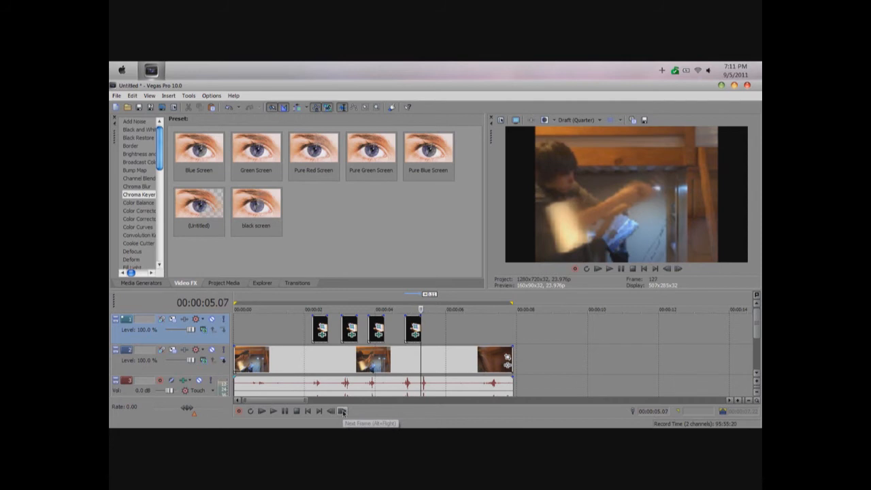
left_click_drag(421, 330, 412, 326)
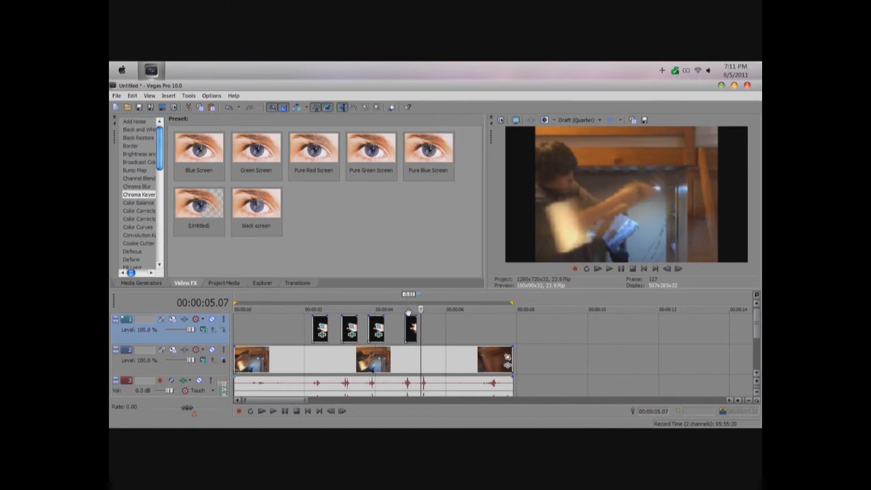
Step forward from the start of the fourth flash to 00:00:05.06 and paste a copy of the muzzle flash clip there
left_click(405, 310)
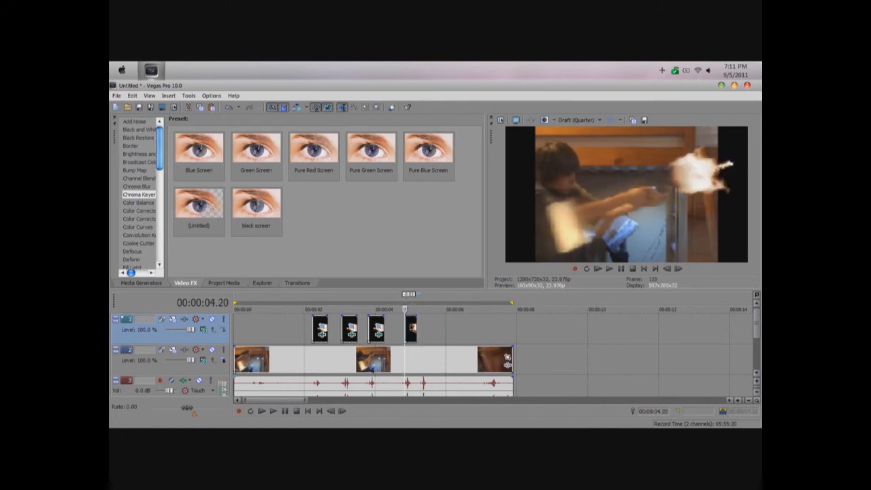
left_click(343, 410)
left_click(344, 410)
left_click(343, 411)
left_click(343, 411)
left_click(343, 411)
left_click(343, 410)
left_click(343, 411)
left_click(343, 411)
left_click(343, 410)
left_click(343, 410)
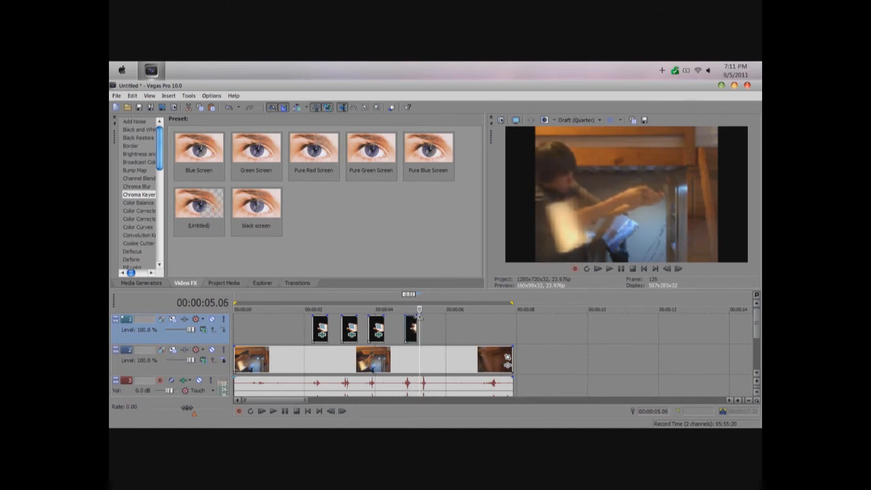
key("ctrl+v")
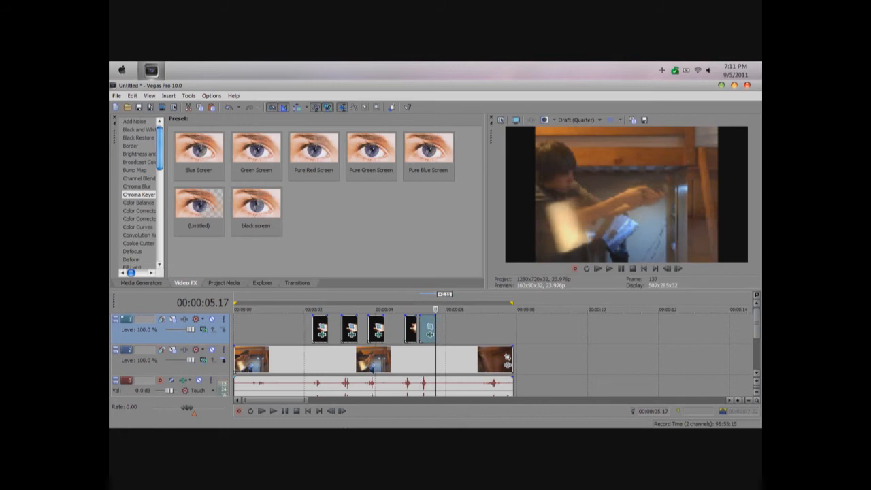
Play back the fifth muzzle flash from 00:00:05.04, and play all five flashes from the start of the first clip
left_click(417, 297)
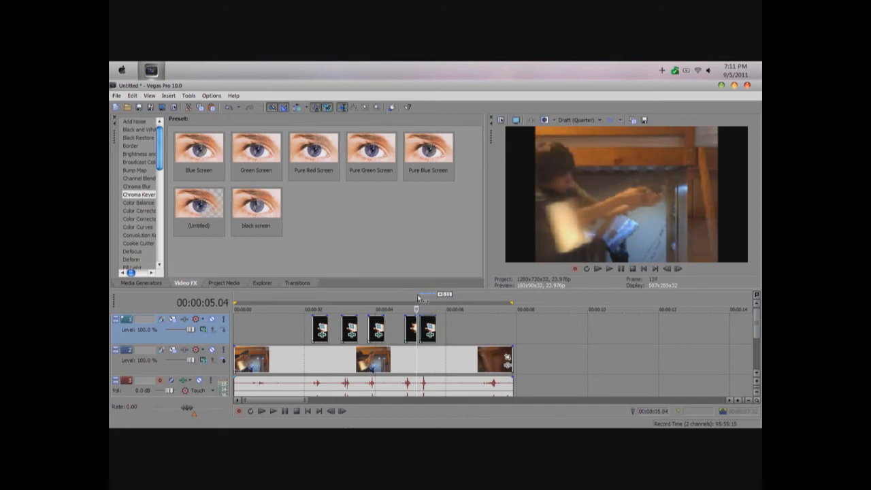
left_click(271, 414)
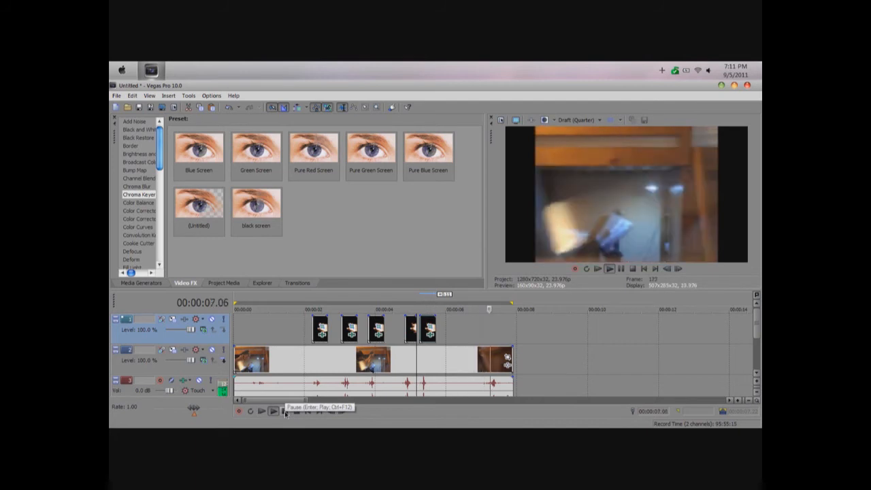
left_click(285, 413)
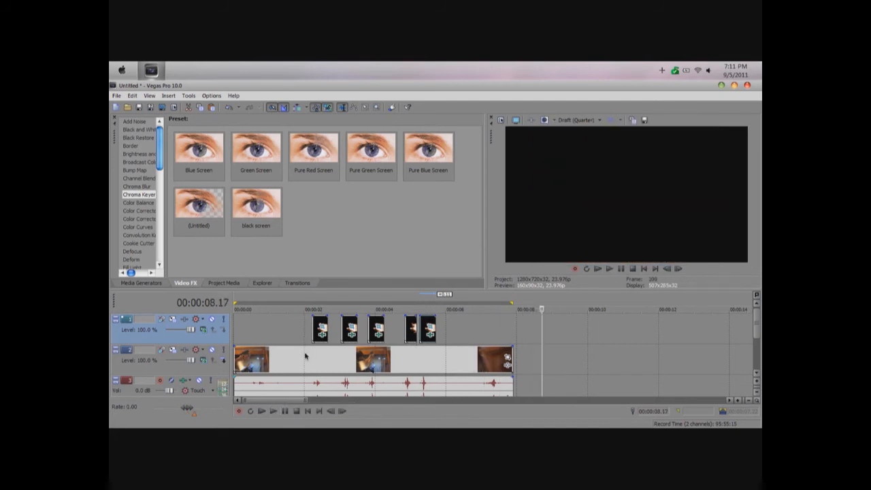
left_click(311, 302)
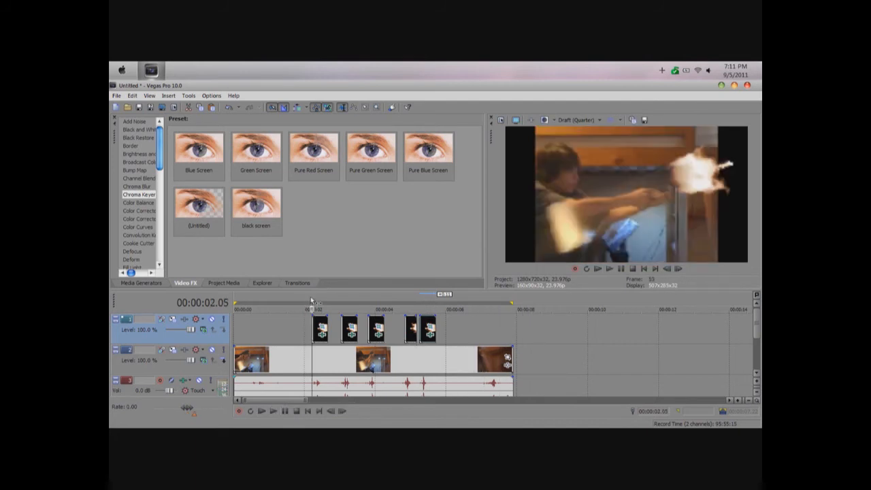
key("space")
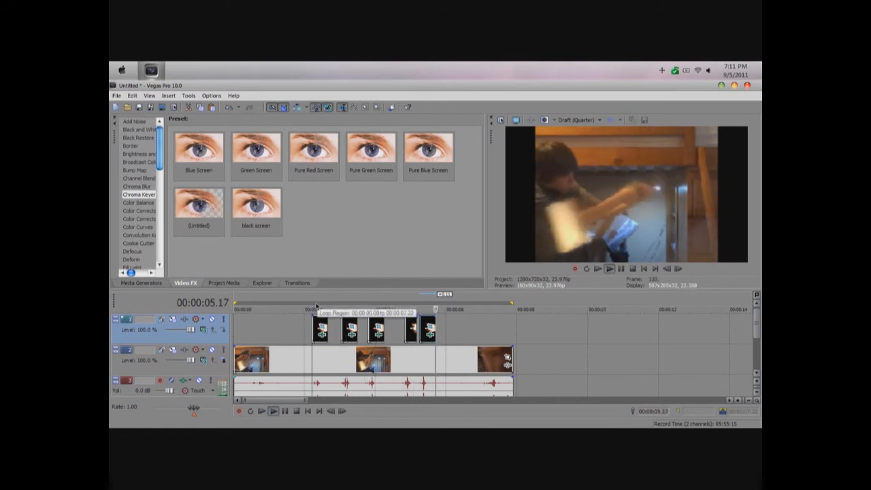
key("space")
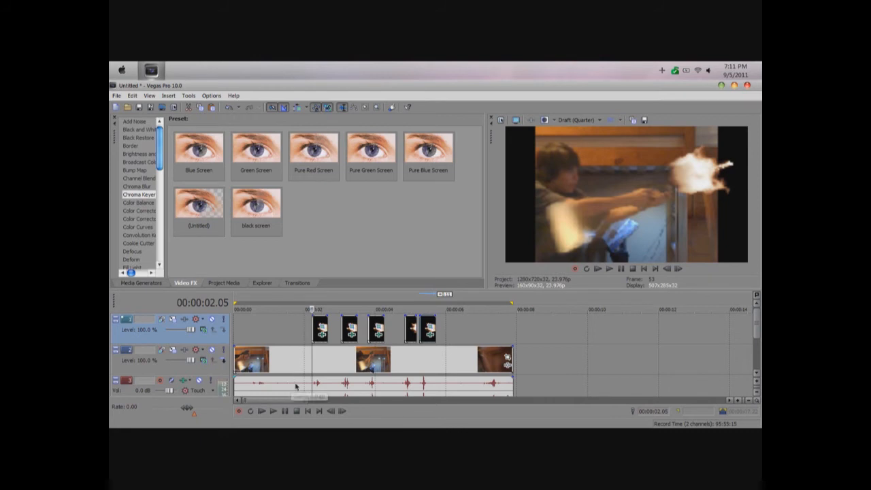
Split the footage's audio at the start of the first flash, 00:00:02.05, and at the end of the fifth flash
left_click(311, 383)
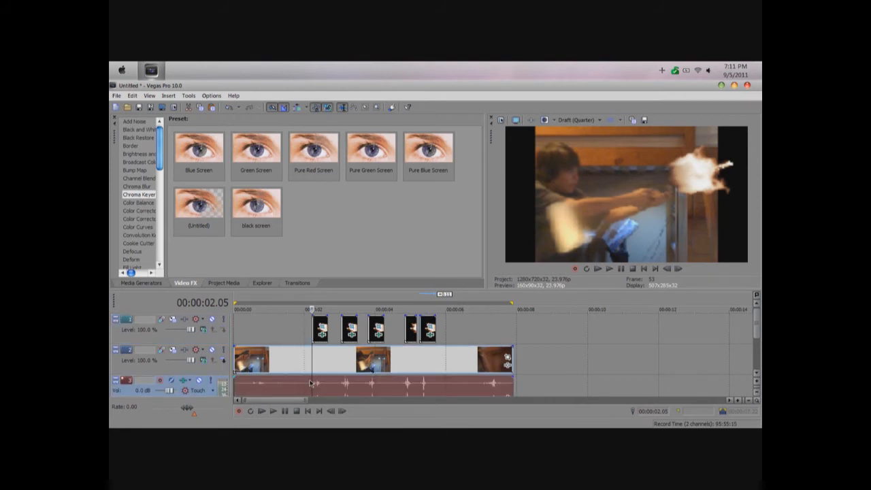
key("s")
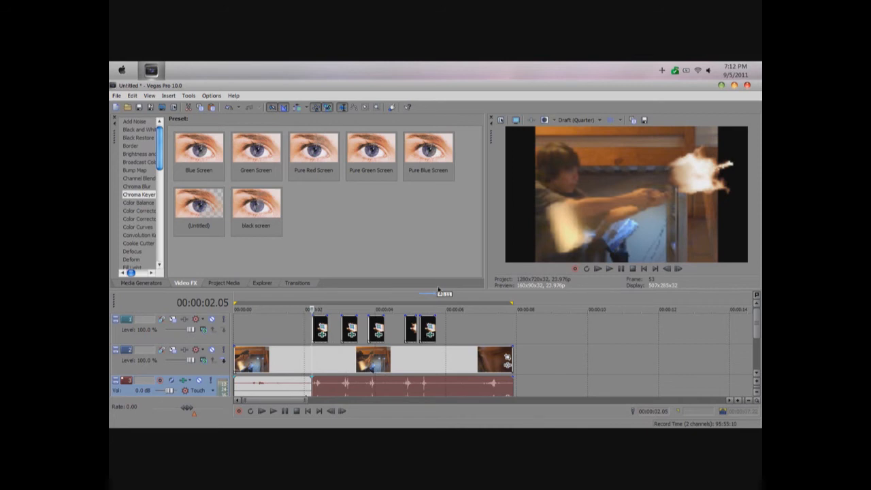
left_click(436, 309)
key("s")
Delete the section of audio between the two splits under the muzzle flashes
left_click(341, 385)
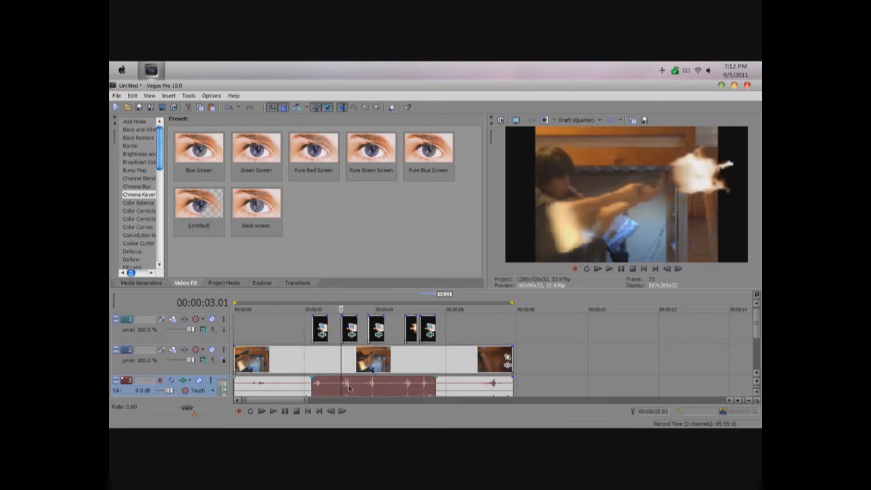
right_click(349, 388)
left_click(380, 264)
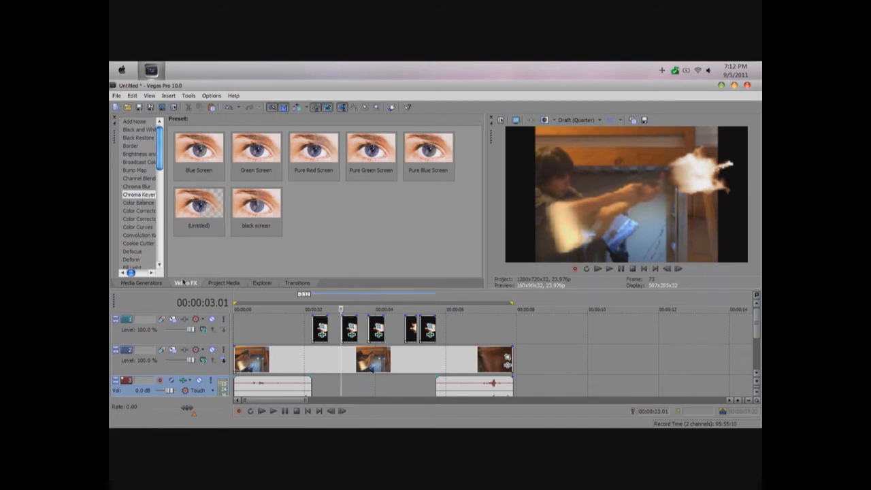
Import the Big_Gun_01 sound effect into the project media from the desktop's Bonus_Sound_FX folder
left_click(222, 282)
left_click(146, 120)
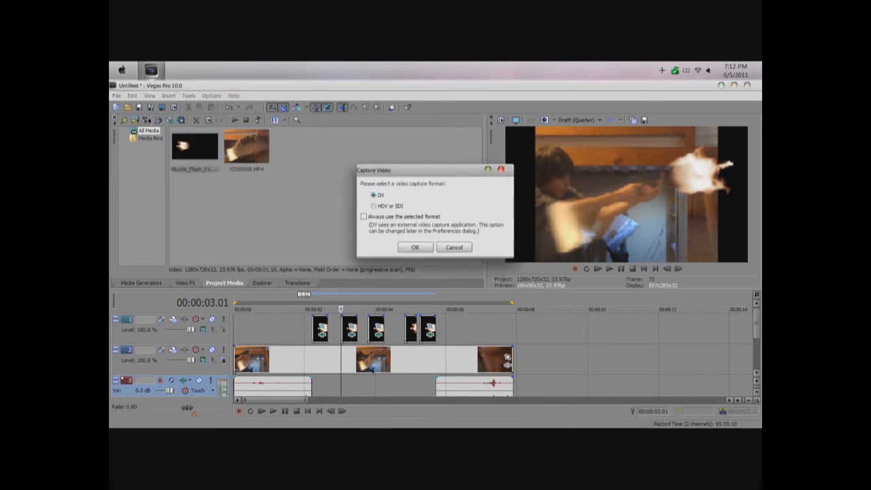
left_click(501, 170)
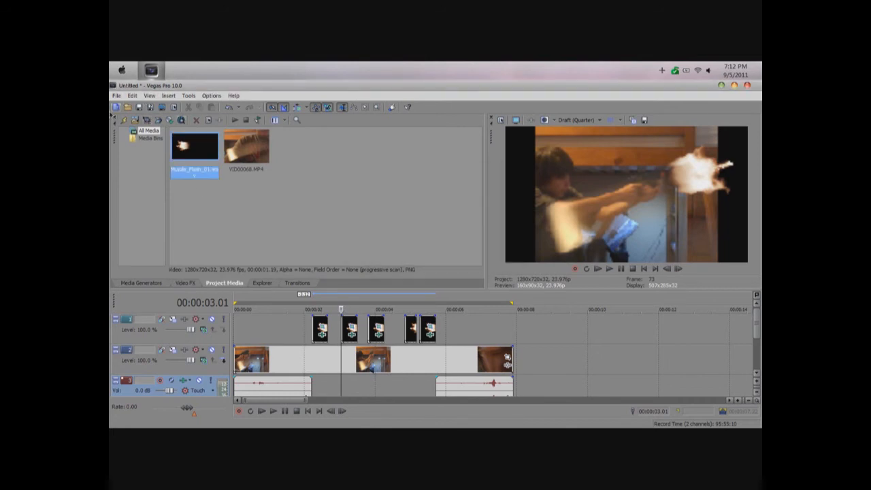
left_click(135, 121)
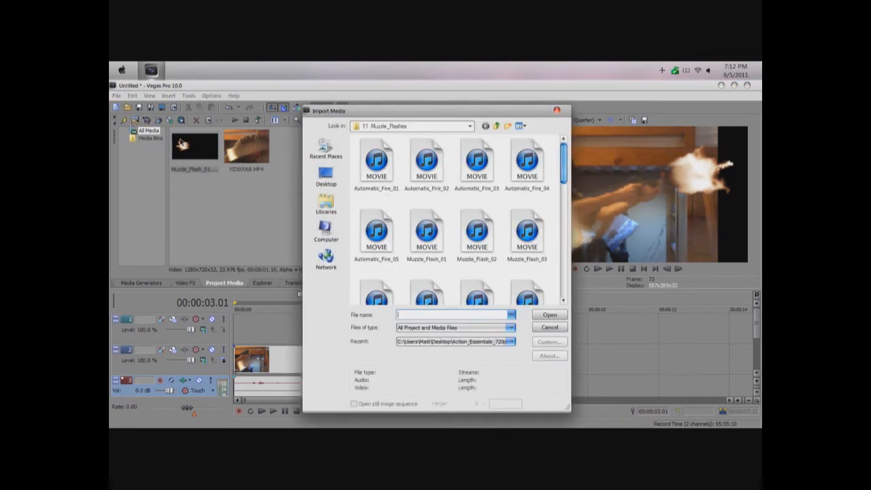
left_click(496, 127)
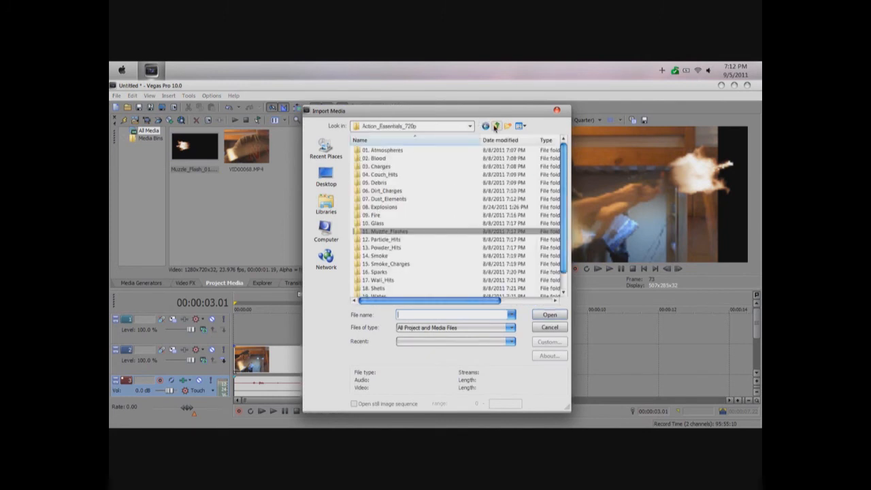
left_click(496, 127)
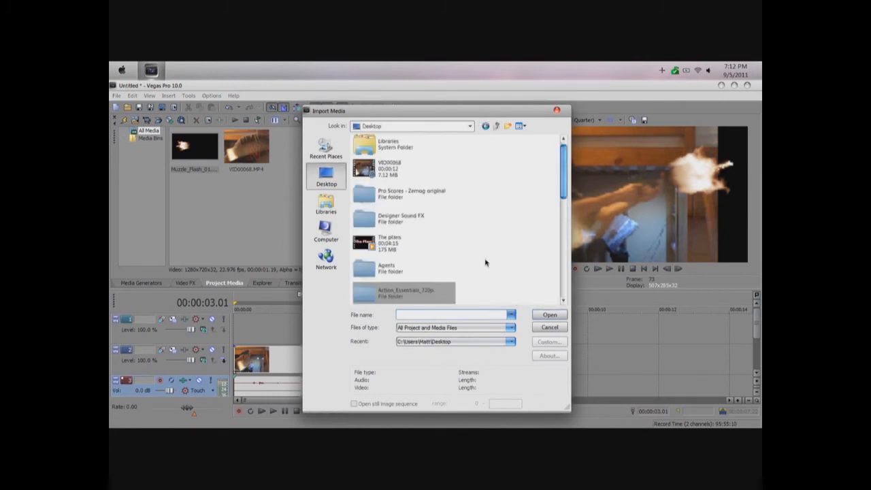
scroll(486, 263, "down", 2)
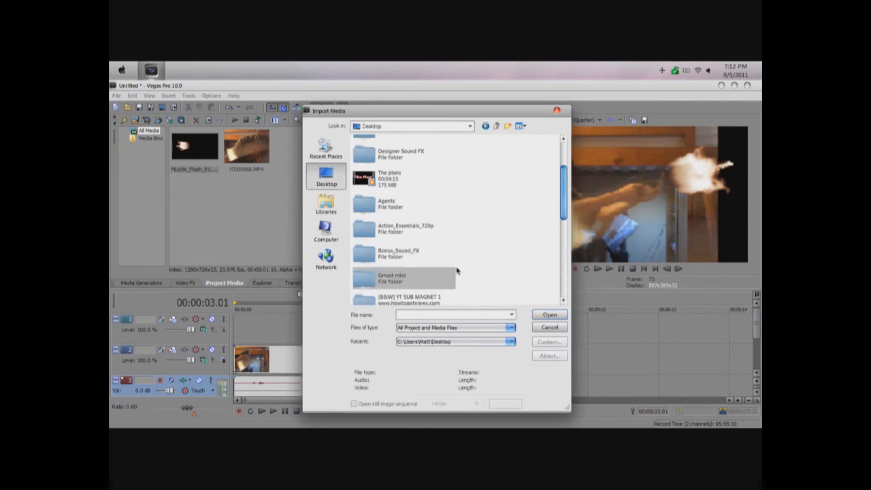
double_click(385, 252)
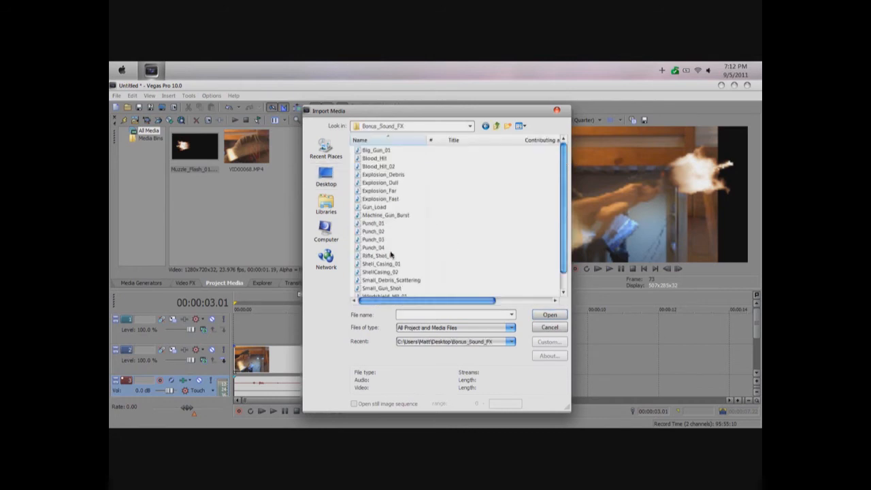
double_click(376, 151)
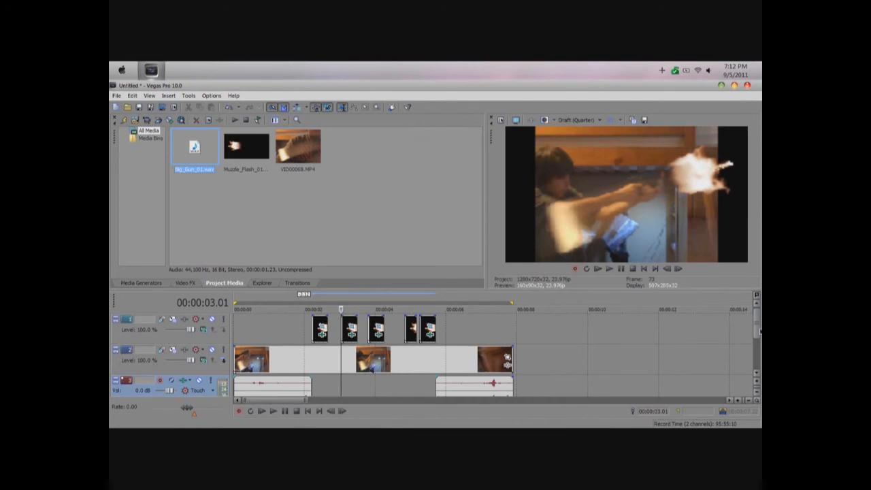
Place the Big_Gun_01 sound on a new audio track below the footage's audio, starting at the first muzzle flash, 00:00:02.05
left_click_drag(757, 330, 757, 343)
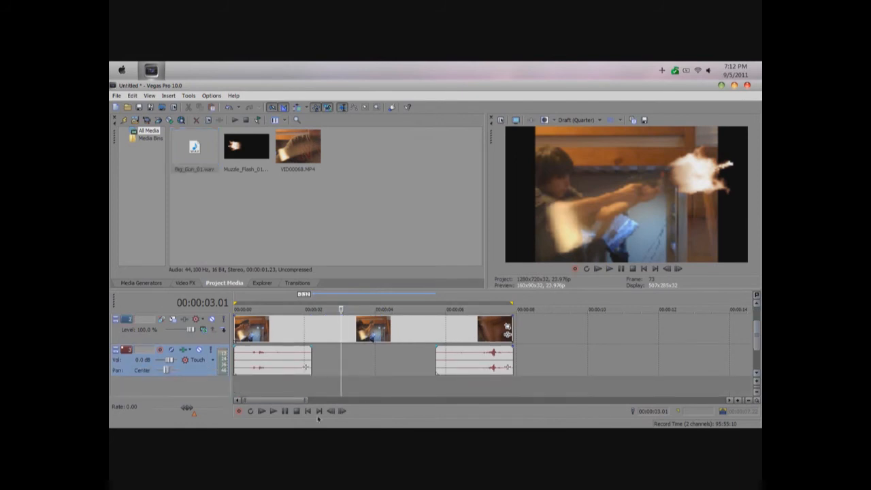
left_click_drag(757, 341, 759, 332)
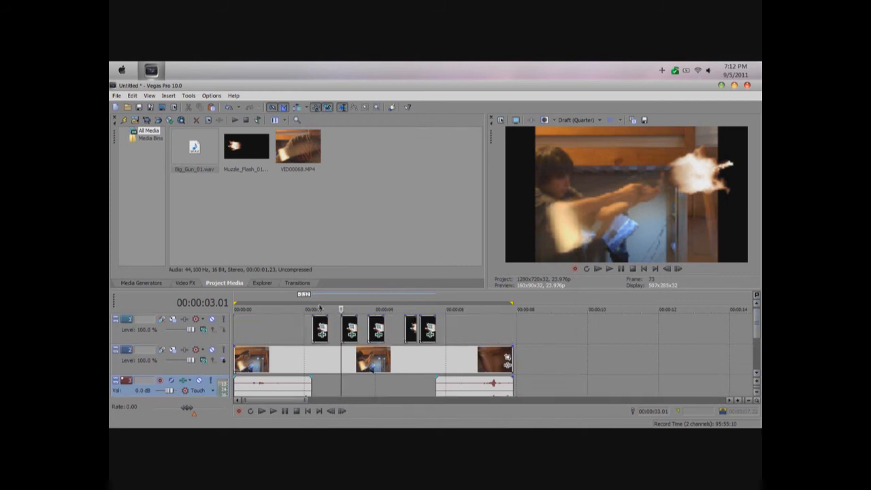
left_click(313, 302)
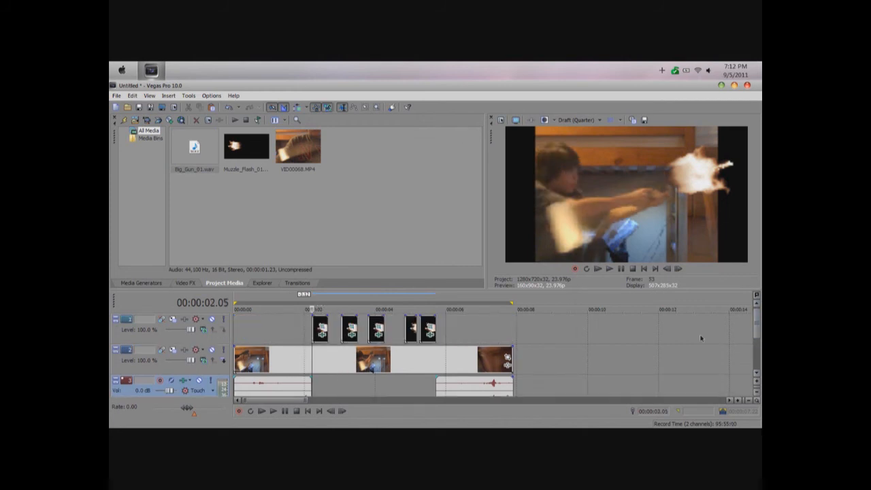
left_click_drag(758, 329, 758, 338)
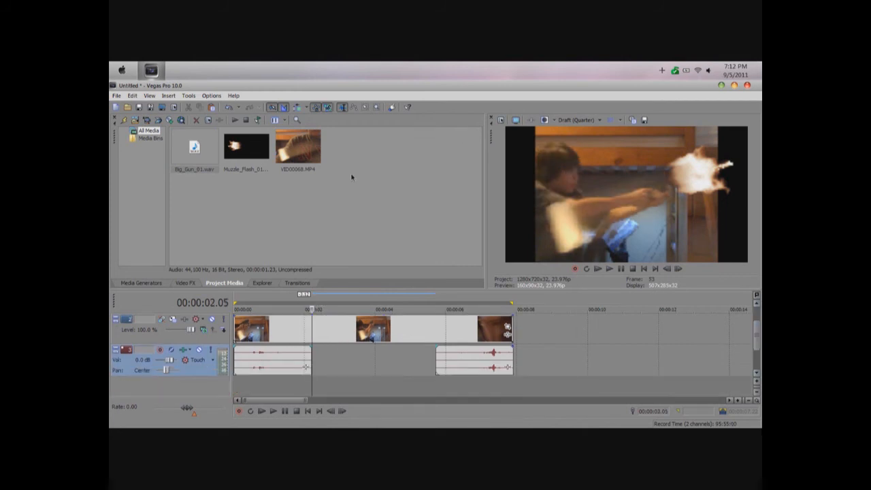
left_click(192, 146)
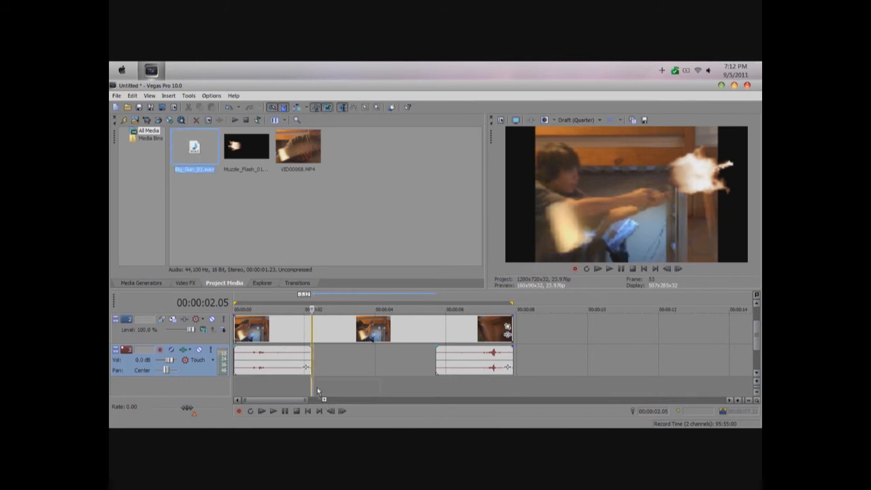
left_click_drag(318, 390, 317, 390)
Set the new gunshot track's volume to 12.0 dB and play back the sound from the first muzzle flash
left_click_drag(173, 366, 186, 364)
mouse_move(382, 357)
left_mouse_down()
mouse_move(329, 357)
mouse_move(330, 366)
mouse_move(381, 366)
left_mouse_up()
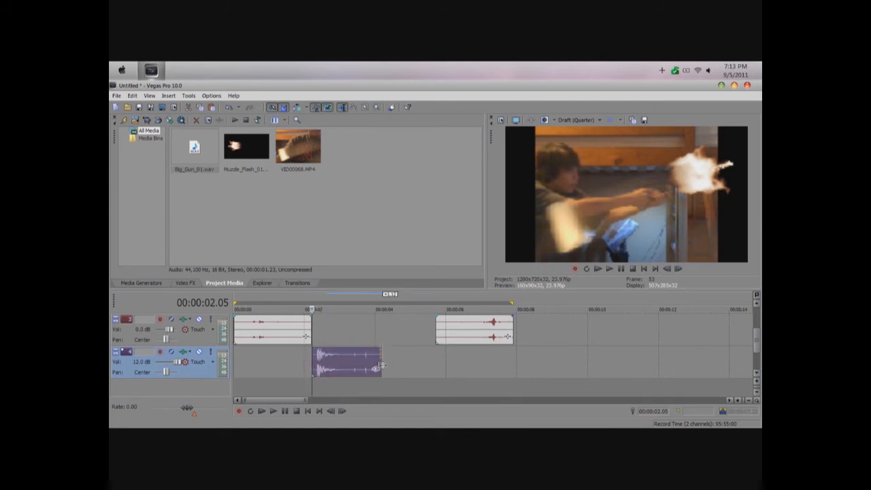
key("space")
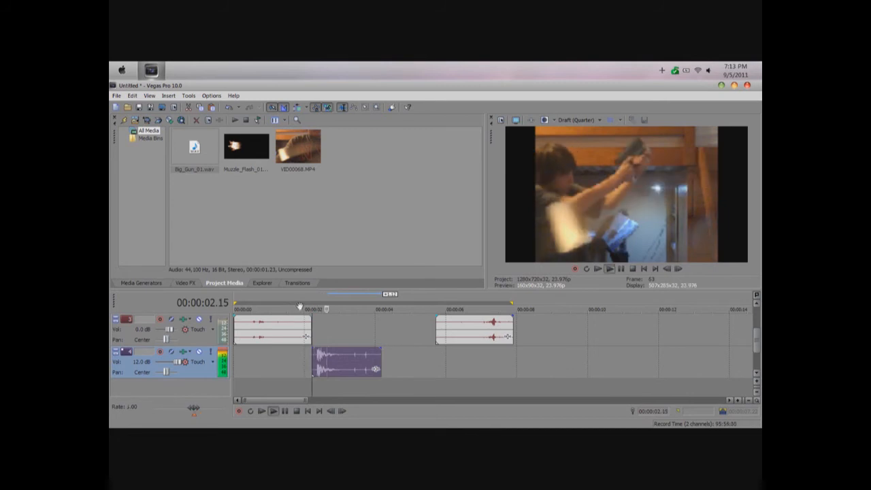
key("space")
Move the gunshot clip about three frames earlier to sync with the flash, and trim its tail to end at 00:00:02.21
left_click_drag(314, 355, 324, 363)
key("space")
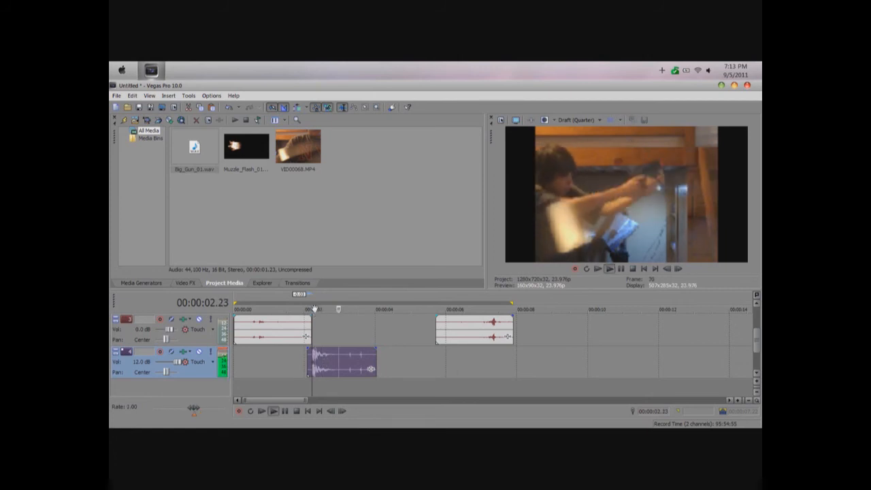
key("space")
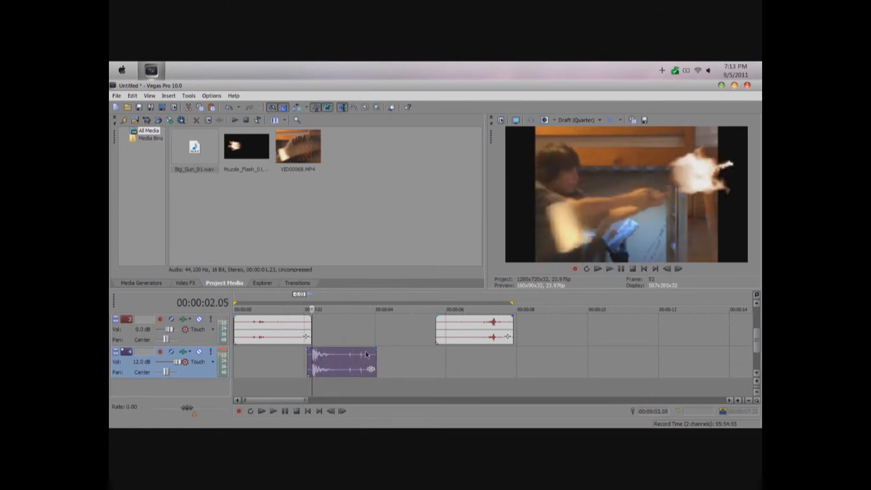
left_click_drag(371, 369, 334, 369)
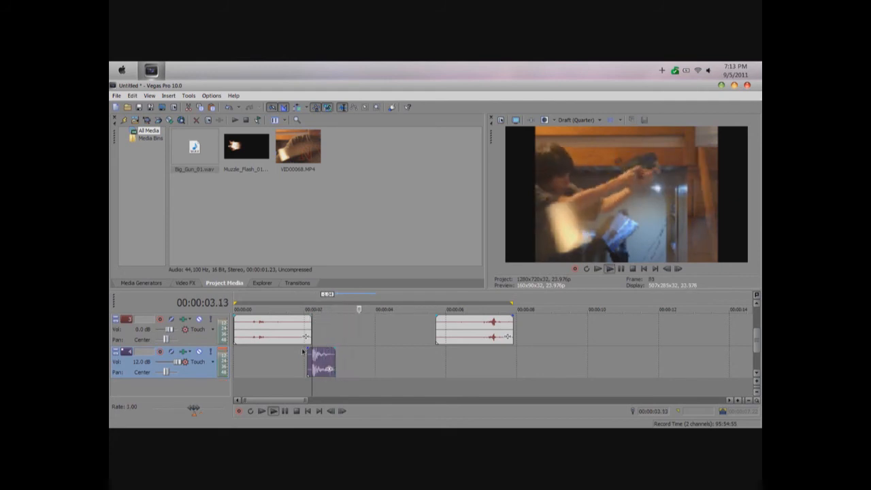
key("space")
Copy the trimmed gunshot clip, paste it directly behind itself at 00:00:02.21, and play back the second shot
right_click(325, 359)
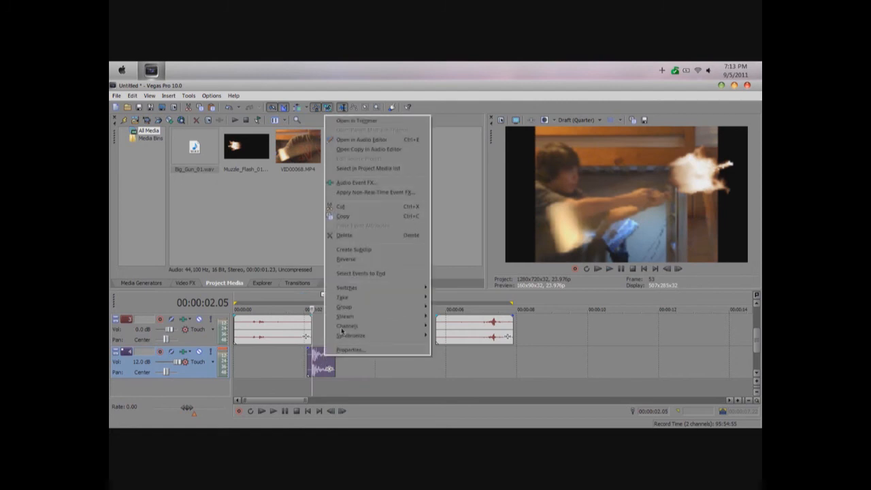
left_click(340, 218)
left_click(336, 303)
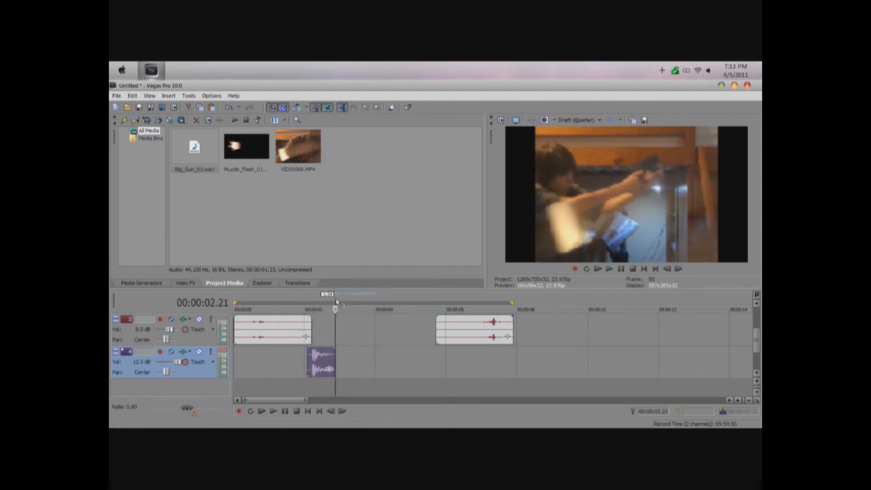
key("ctrl+v")
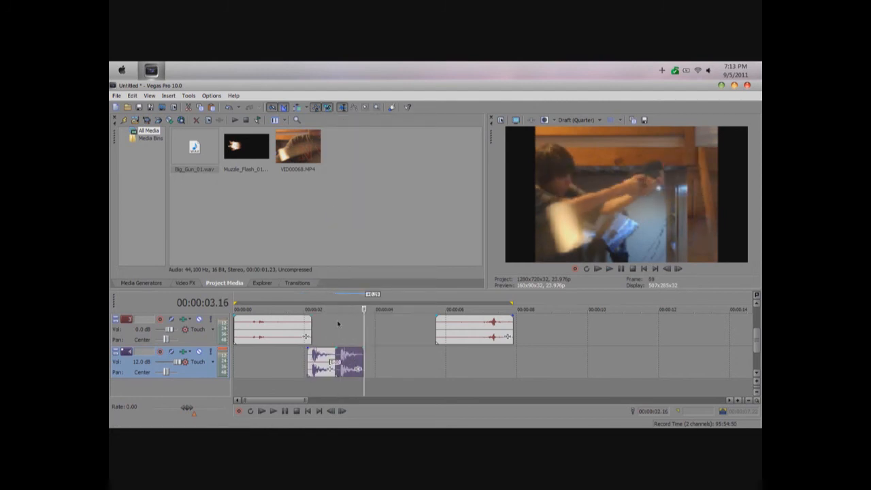
key("space")
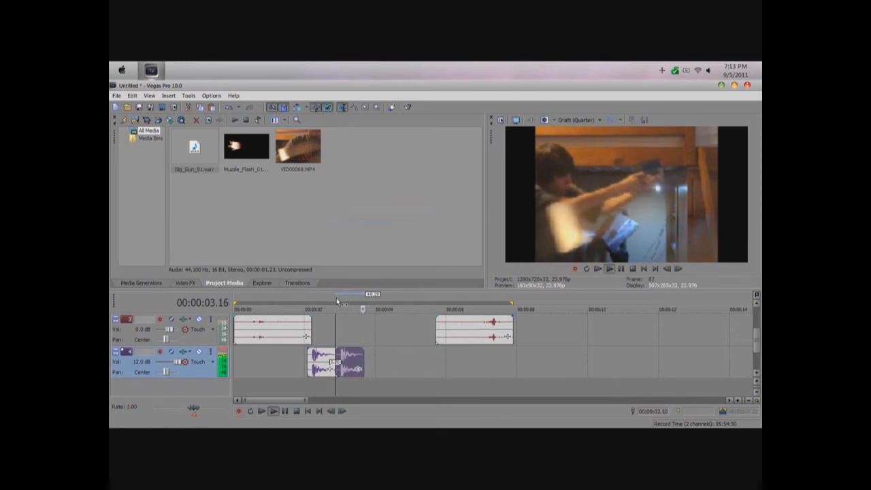
key("space")
key("space")
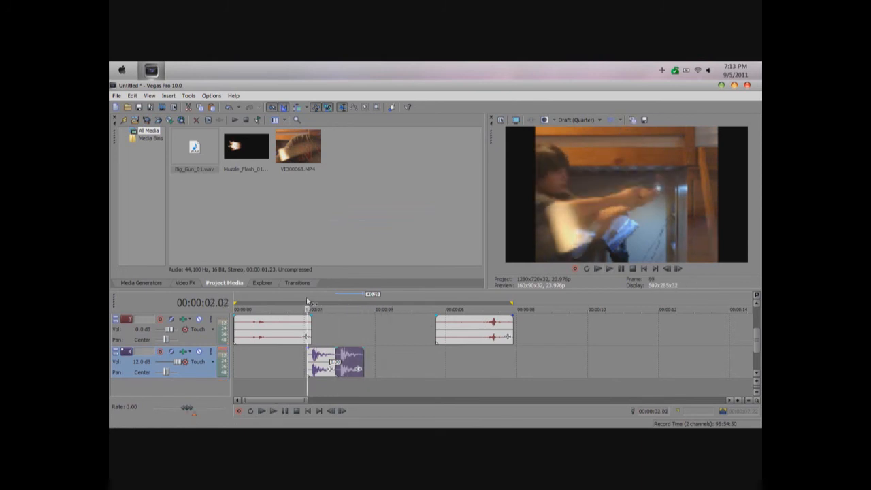
key("space")
Add a third Big_Gun_01 sound to the gunshot track at about 00:00:03.19 and play it back from its start
left_click_drag(206, 164, 374, 358)
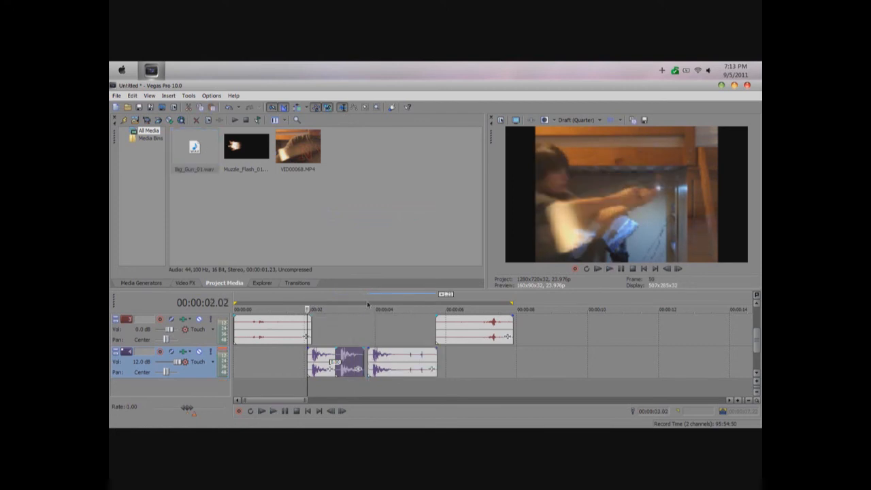
left_click(367, 304)
key("space")
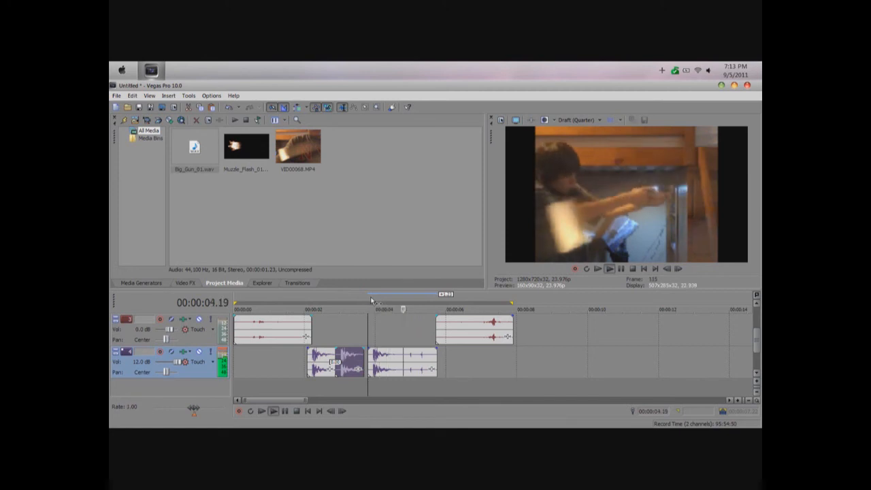
key("space")
Trim the third gunshot's tail to end at about 00:00:04.15 and play back from the second gunshot
left_click_drag(434, 357, 395, 359)
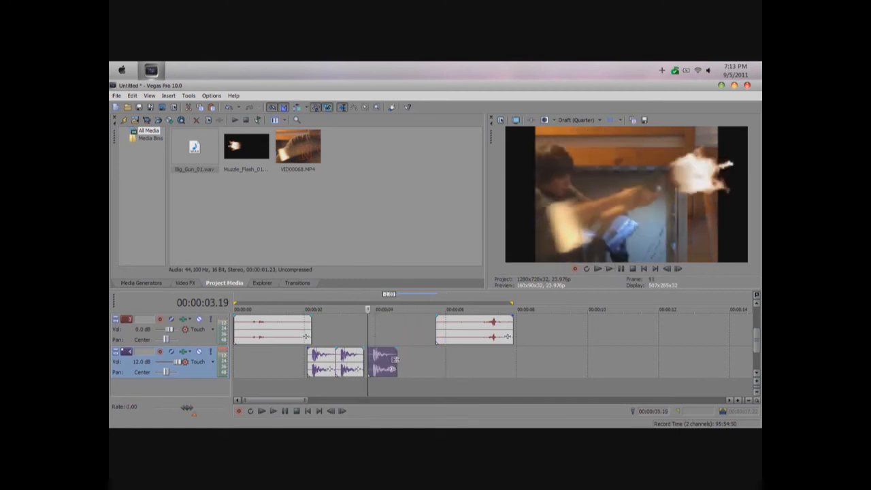
left_click(336, 300)
key("space")
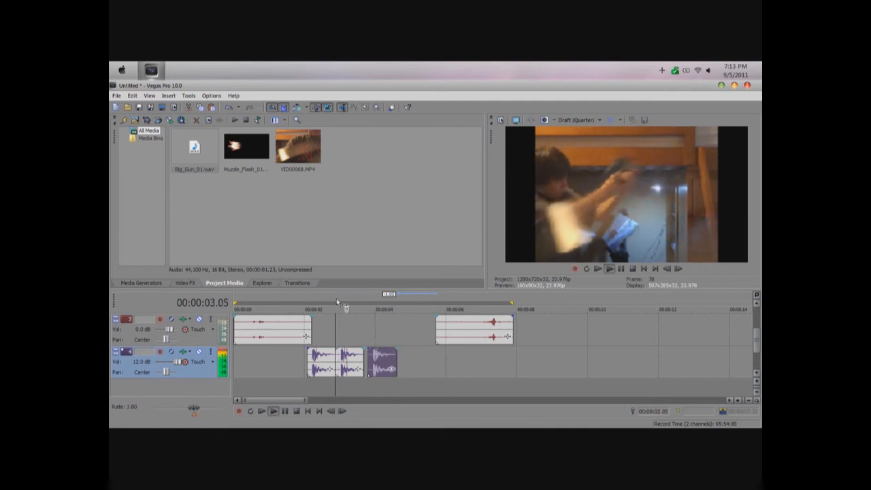
key("space")
Add a fourth Big_Gun_01 sound just after the third gunshot and play it back
left_click_drag(193, 150, 408, 358)
left_click(398, 302)
key("space")
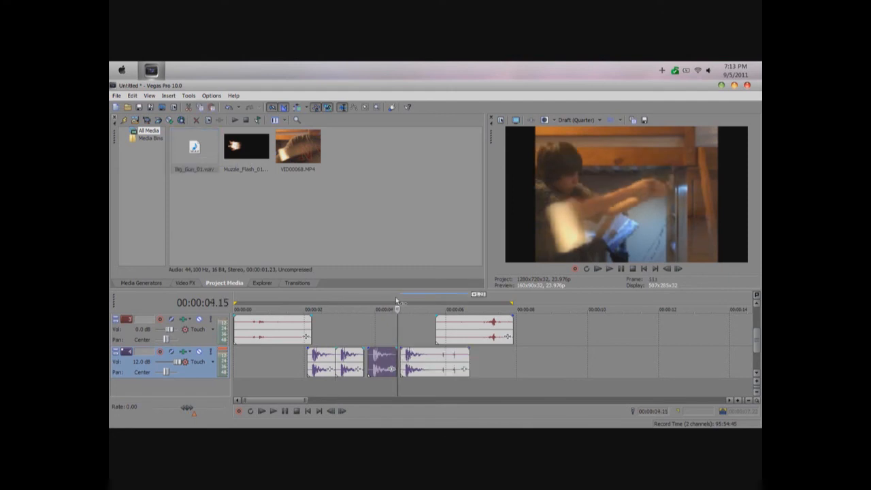
key("space")
Play back from the third gunshot and from the first flash, and trim the fourth gunshot's tail to about 00:00:05.12
left_click(373, 302)
key("space")
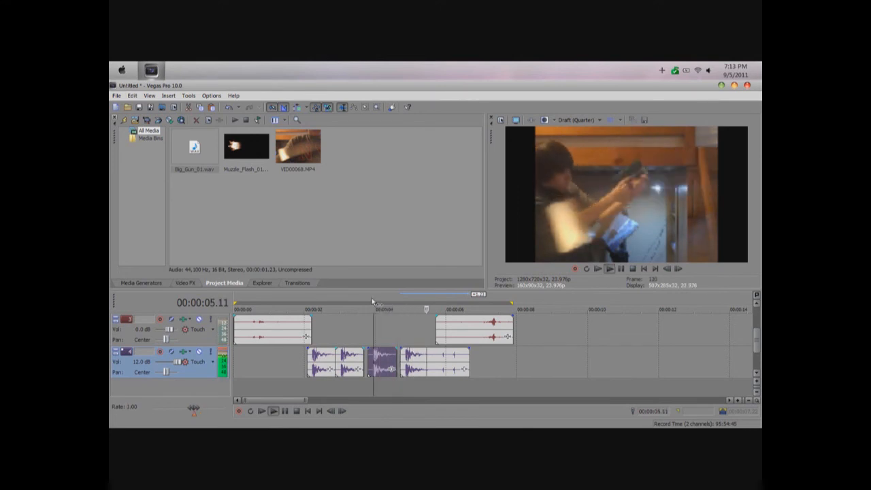
key("space")
left_click(313, 302)
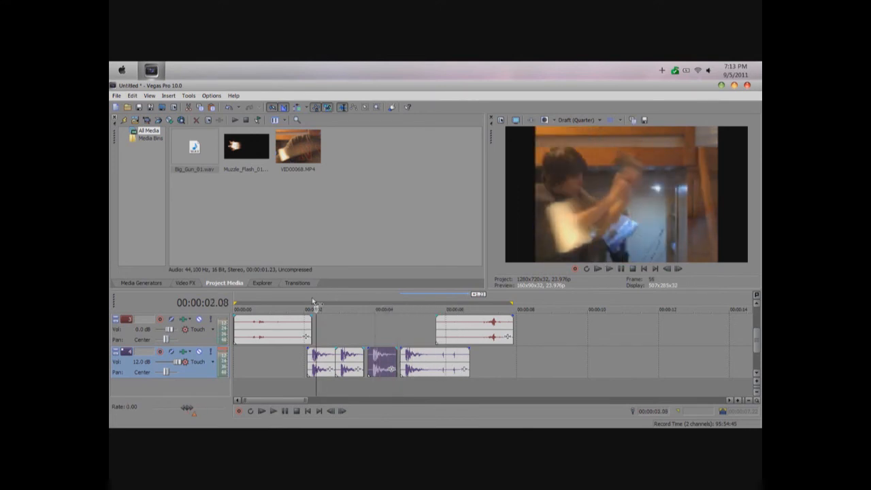
key("space")
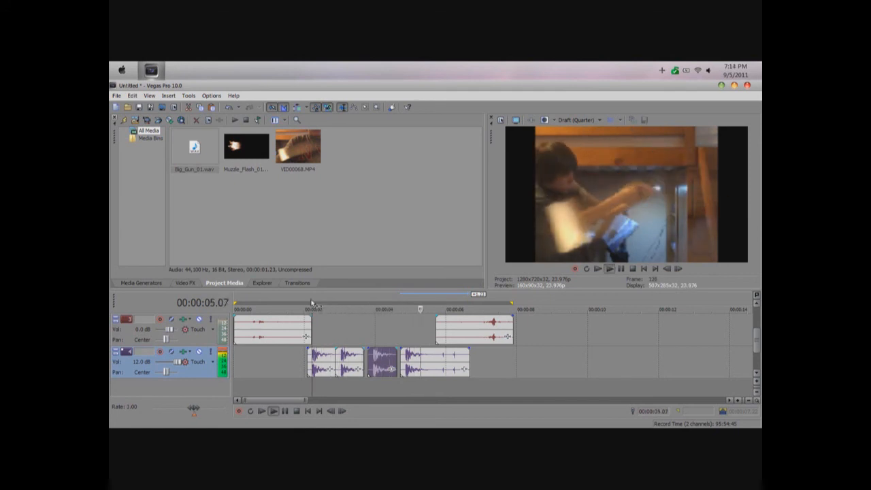
key("space")
left_click_drag(468, 358, 427, 362)
Add a fifth Big_Gun_01 sound directly after the fourth, trimmed to the length of the other gunshots, and play back from 00:00:05.06
left_click_drag(210, 161, 457, 360)
left_click(420, 295)
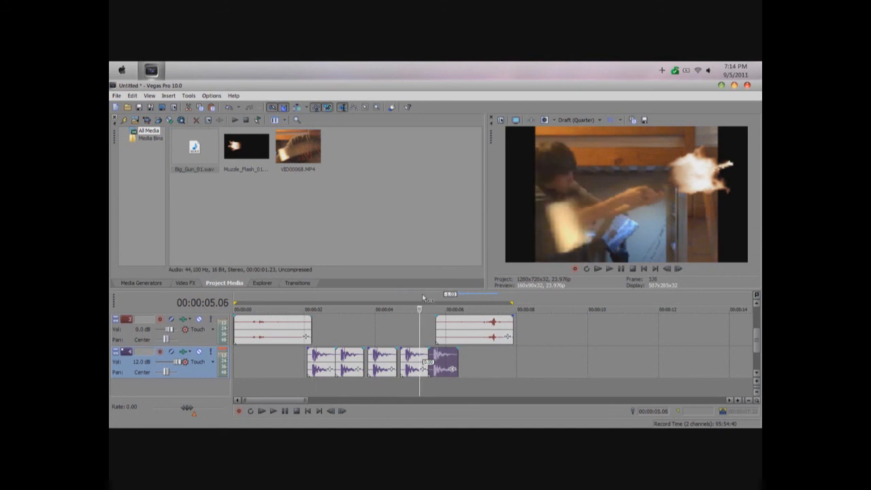
key("space")
key("space")
Trim the quiet lead-in off the fifth gunshot, align it against the fourth's end, and play back the last shots
left_click_drag(435, 352, 432, 351)
scroll(433, 343, "up", 6)
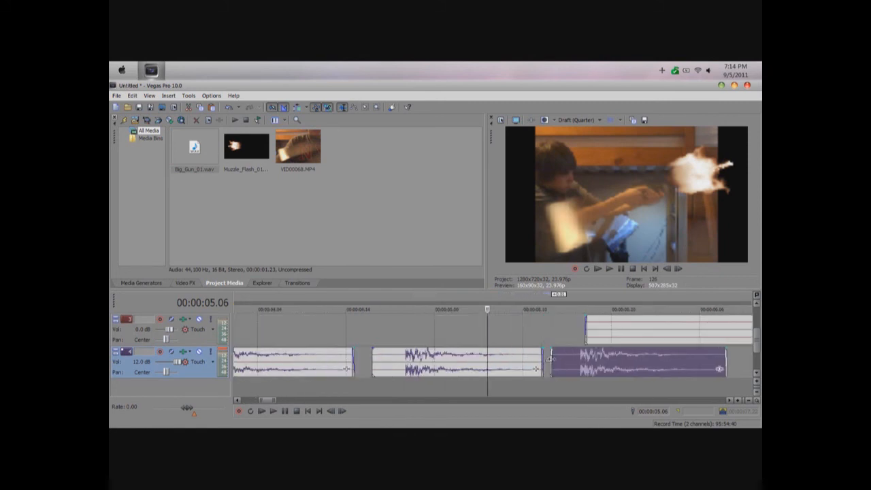
mouse_move(551, 360)
left_mouse_down()
mouse_move(574, 359)
mouse_move(561, 362)
left_mouse_up()
left_click(542, 303)
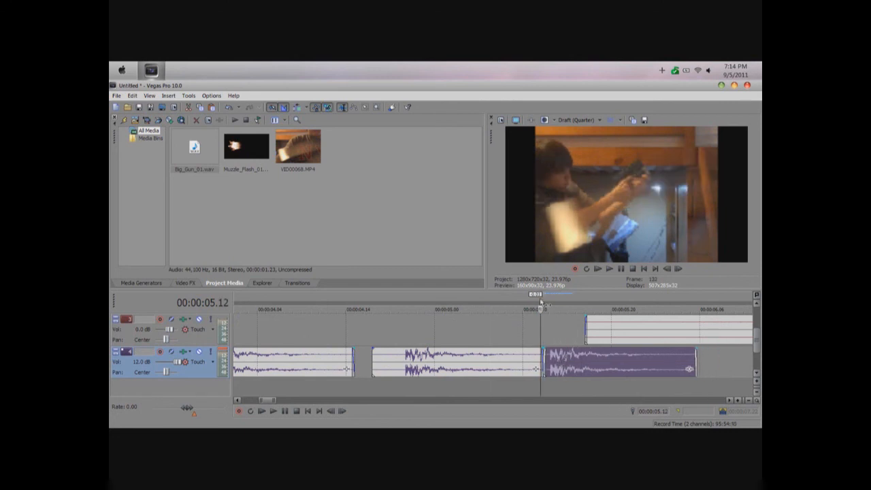
key("space")
key("space")
left_click(402, 299)
key("space")
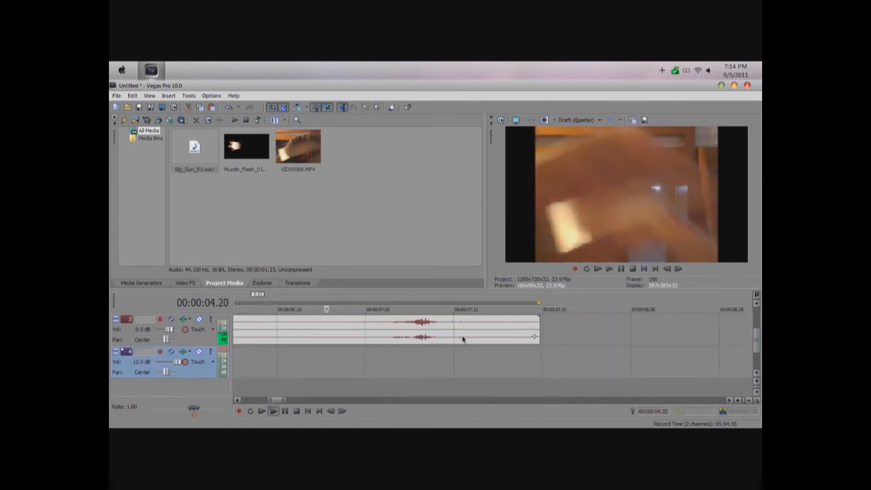
Trim the fourth gunshot's tail so it ends a few frames before the fifth, and play back from 00:00:04.20 and 00:00:04.07
key("space")
left_click(534, 358)
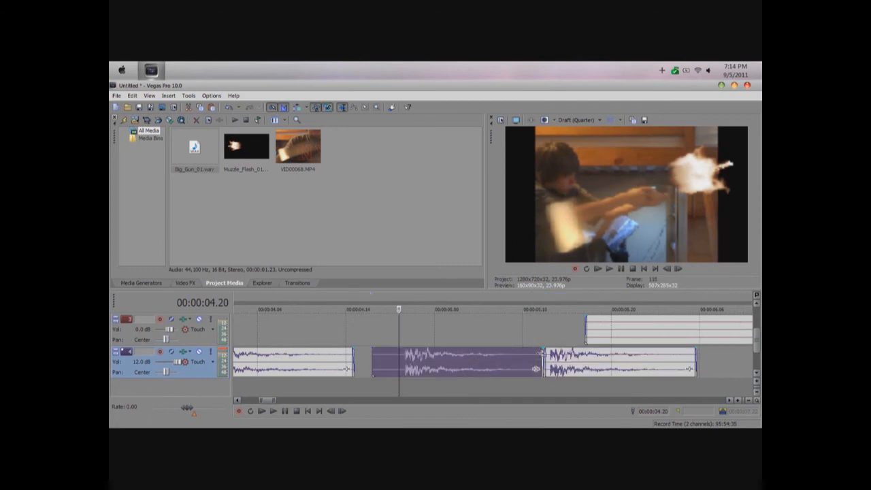
left_click_drag(541, 353, 516, 353)
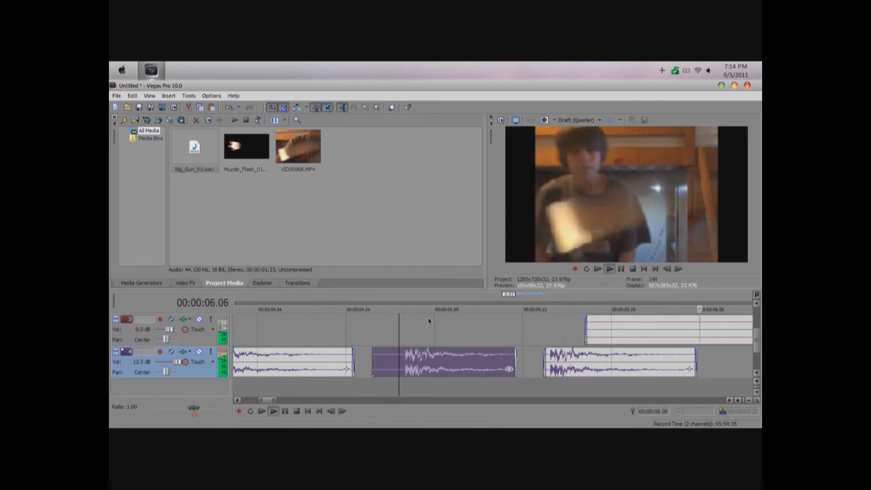
left_click(286, 300)
key("space")
key("space")
Move the fifth gunshot sound about one frame earlier, and play back from 00:00:05.11 and 00:00:04.06
left_click(579, 368)
left_click_drag(578, 367, 569, 368)
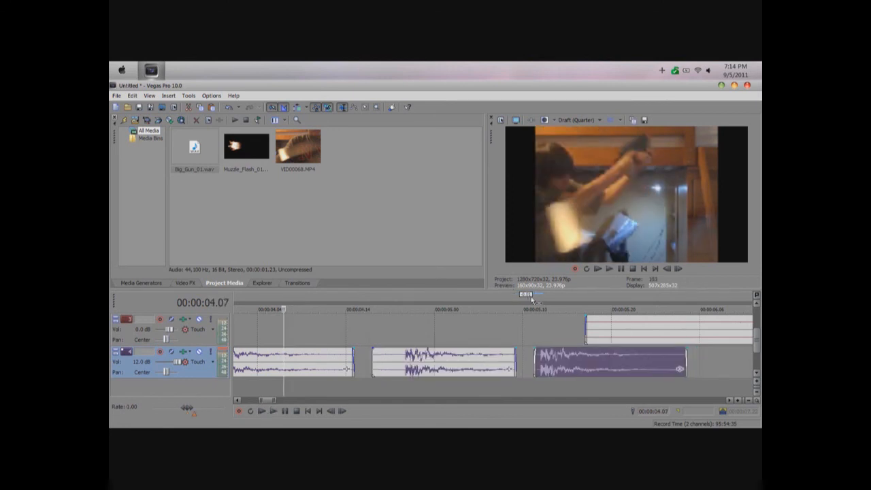
left_click(533, 300)
key("space")
key("space")
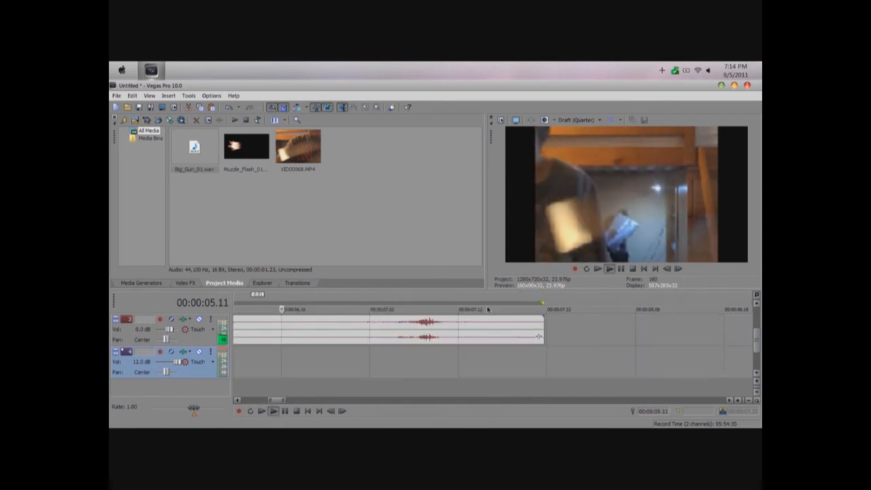
scroll(373, 381, "down", 5)
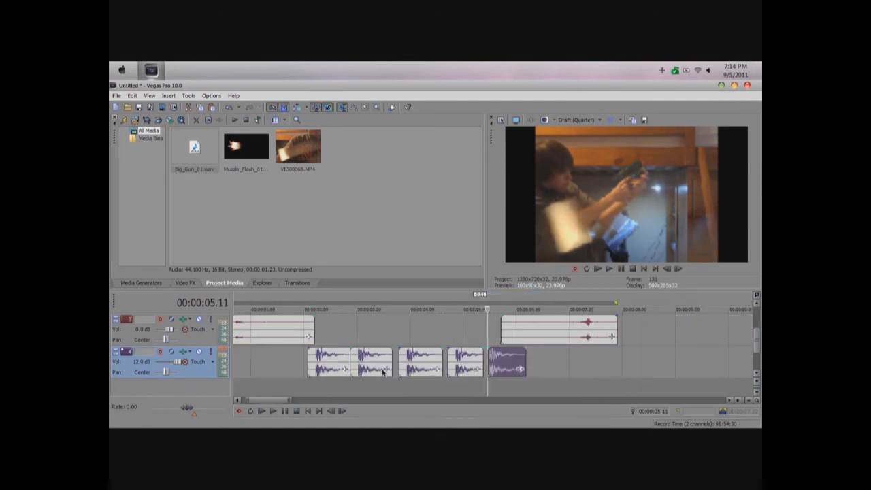
left_click(350, 301)
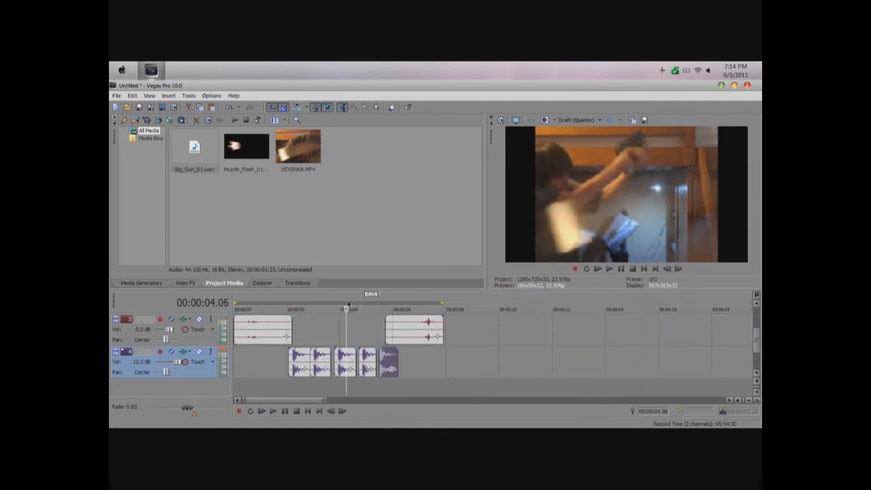
key("space")
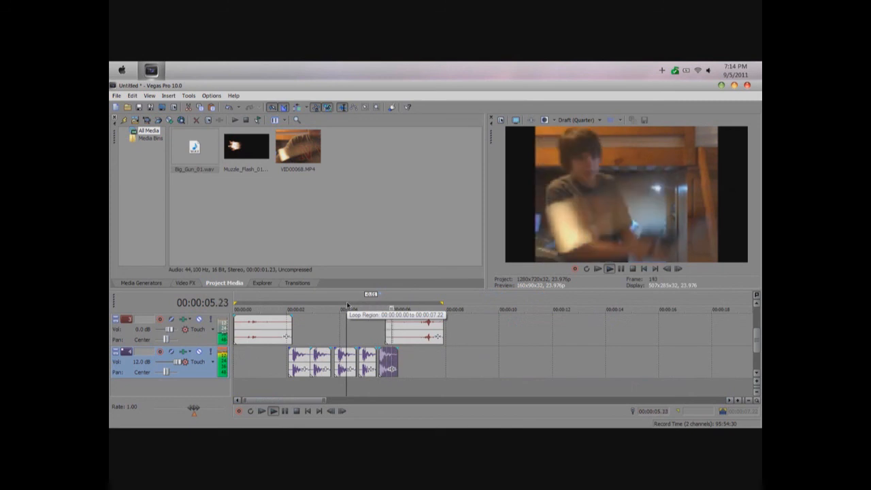
key("space")
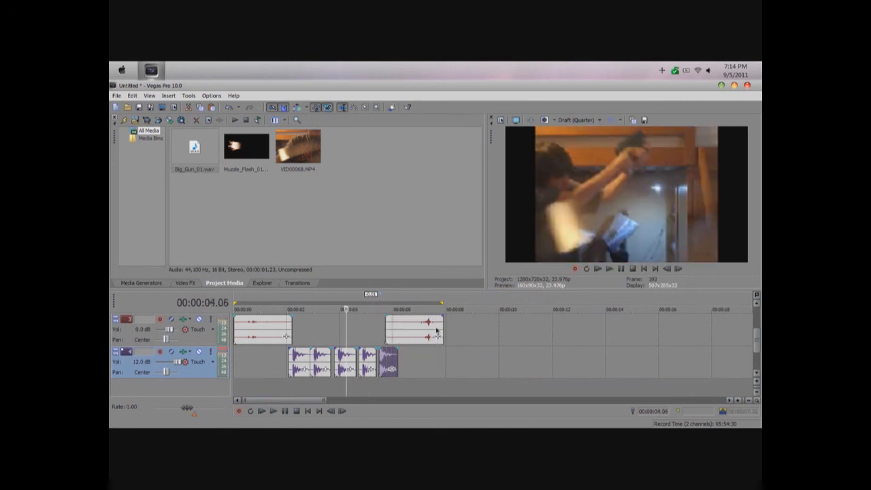
Trim the ends of the last original audio segment and the video clip to about 00:00:07.00, and play back from 00:00:06.01
left_click_drag(444, 326, 418, 324)
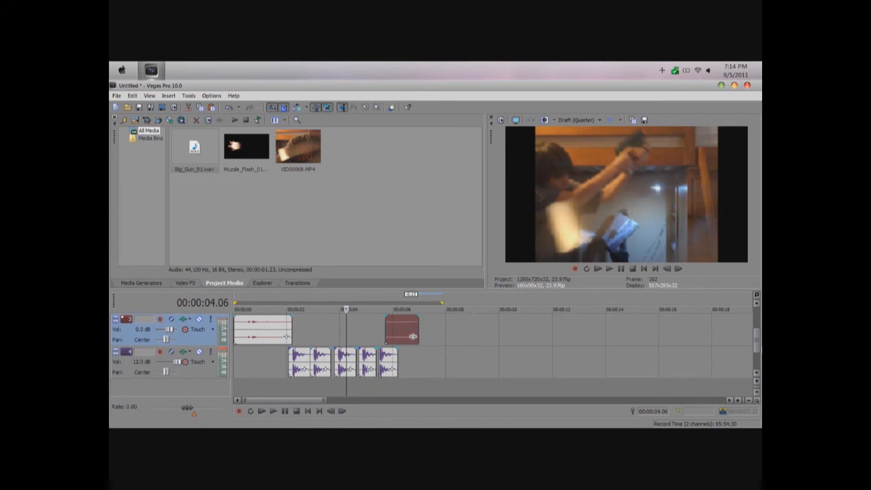
left_click_drag(755, 345, 754, 336)
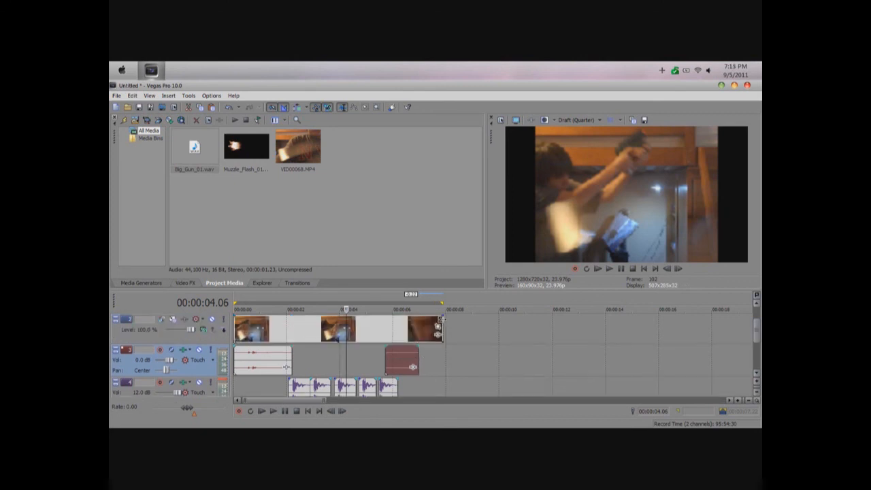
left_click_drag(444, 318, 418, 320)
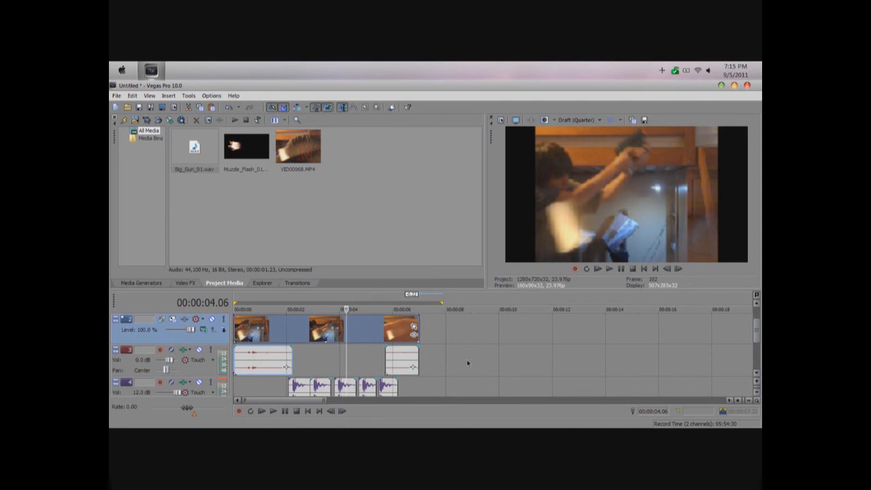
left_click(394, 300)
key("space")
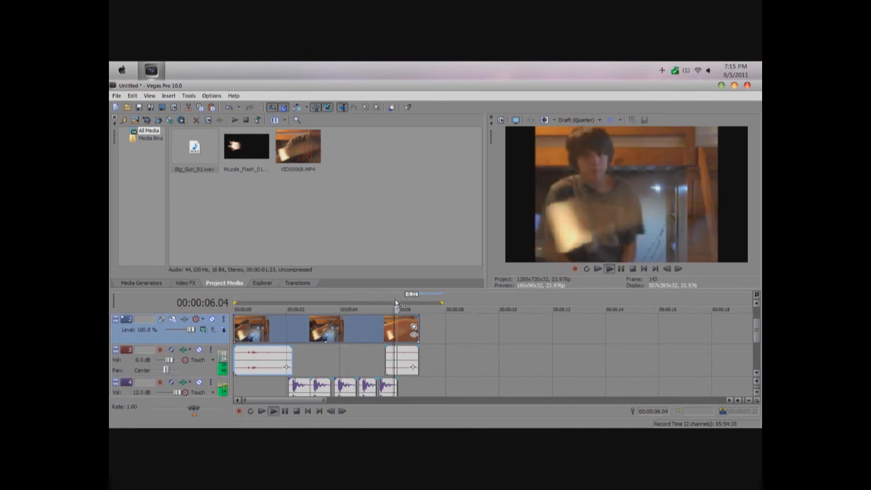
key("space")
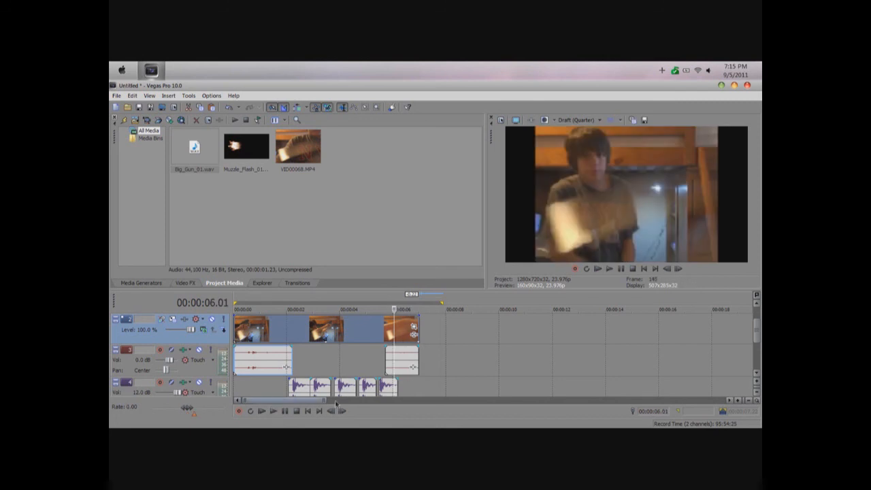
Return the playhead to the start of the project at 00:00:00.00
left_click(237, 300)
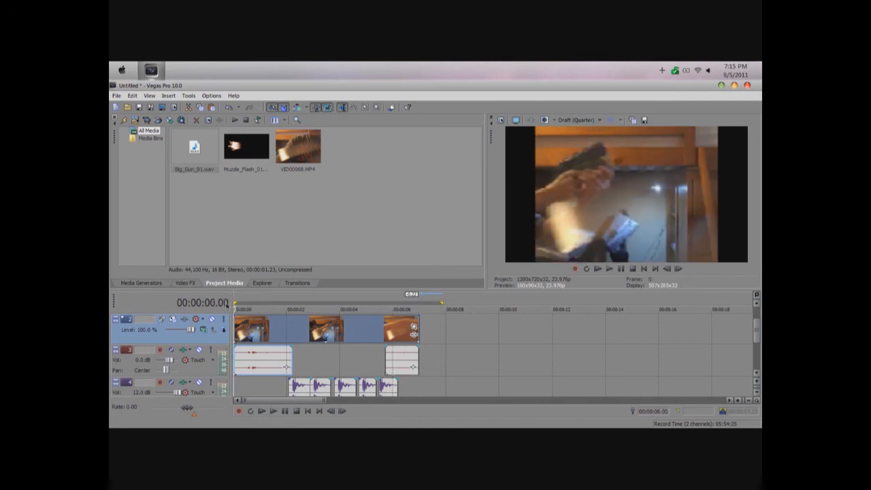